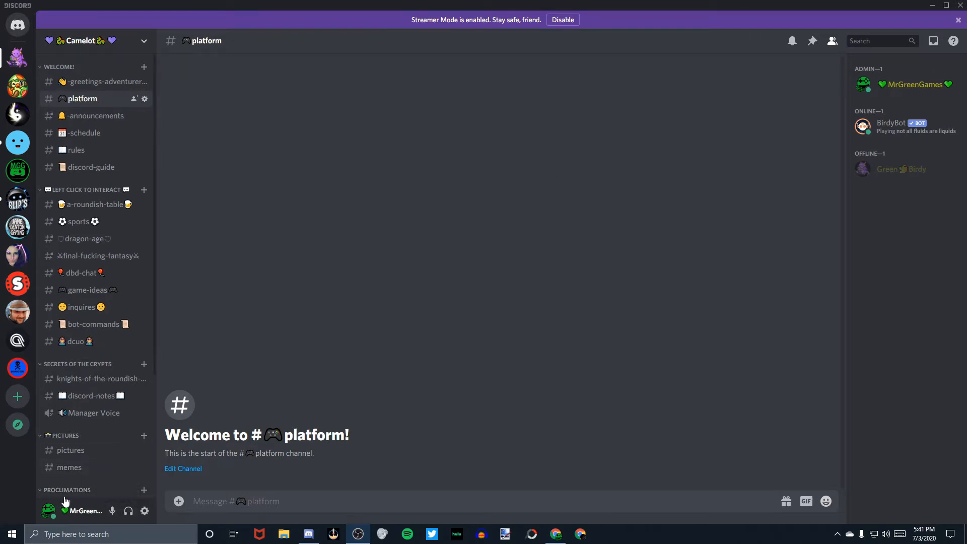
Check the Developer Mode option in the Appearance section of the user settings and return to the server
click(145, 511)
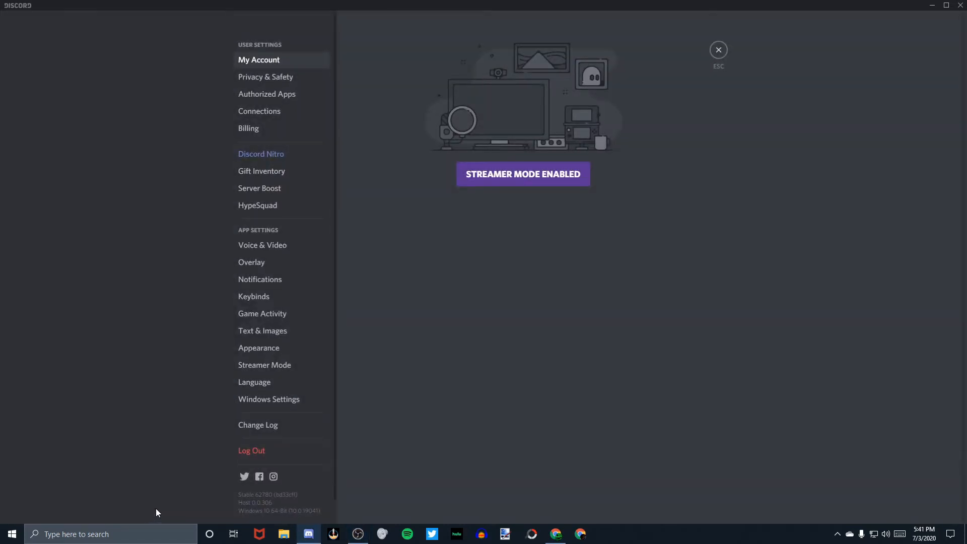
click(276, 349)
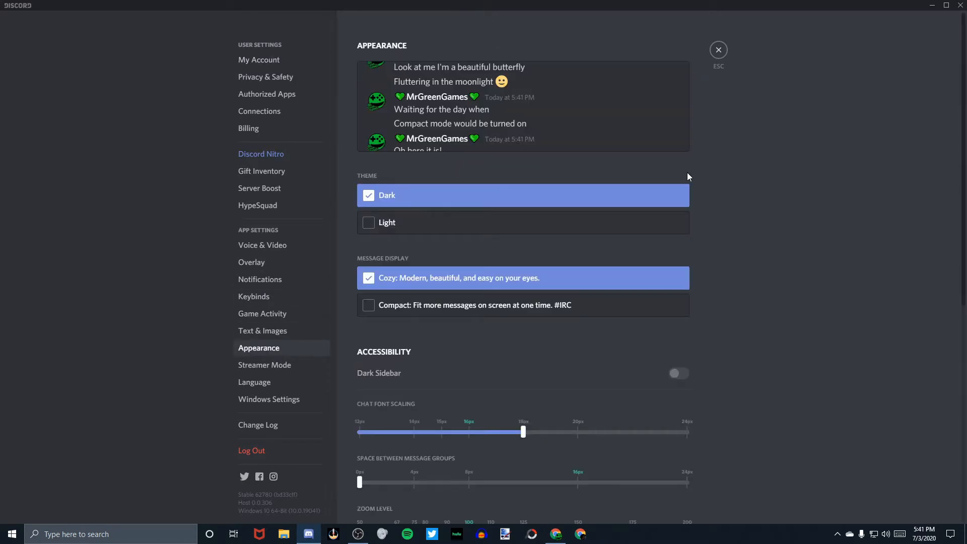
scroll(705, 204, down, 6)
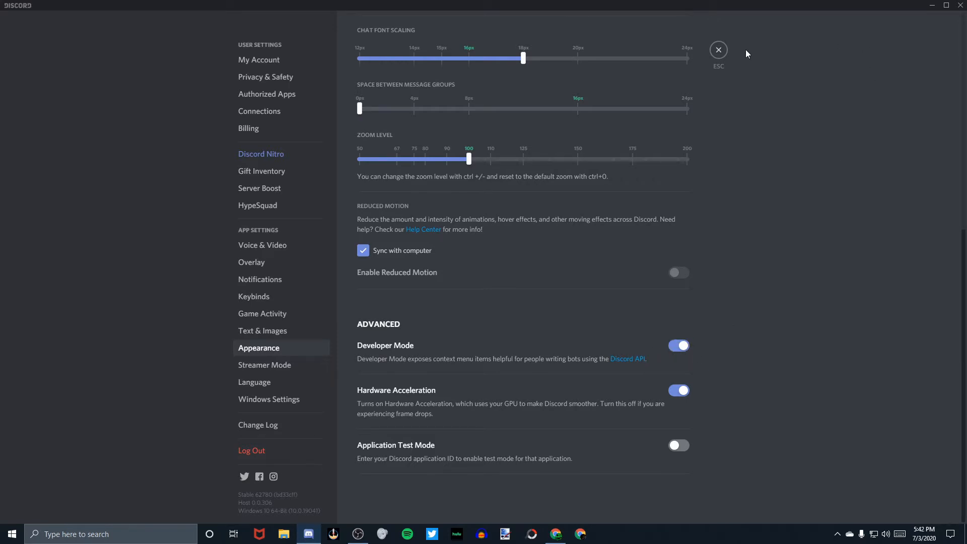
click(724, 50)
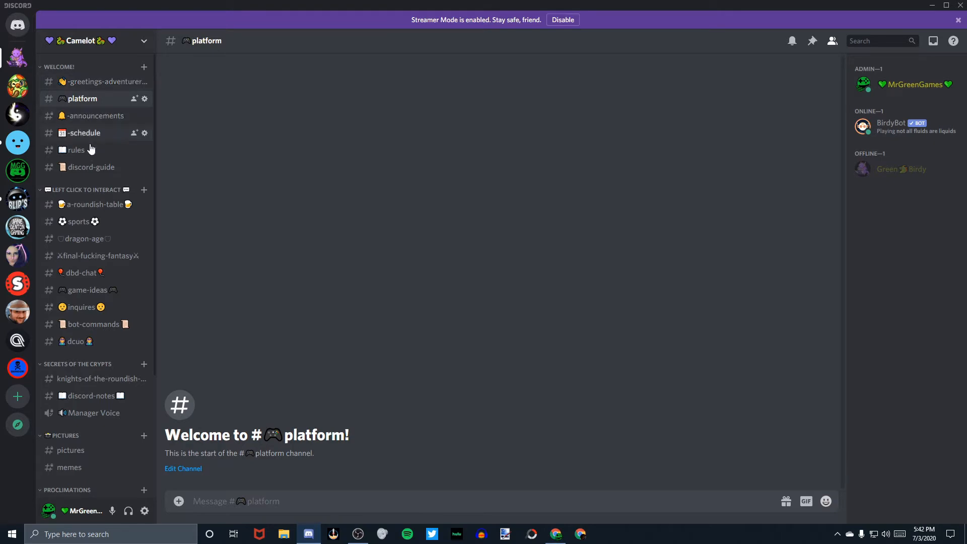
Review the greetings-adventurers channel's welcome message with its beer reaction and the roles assigned to the admin member
scroll(95, 274, down, 2)
scroll(95, 276, down, 2)
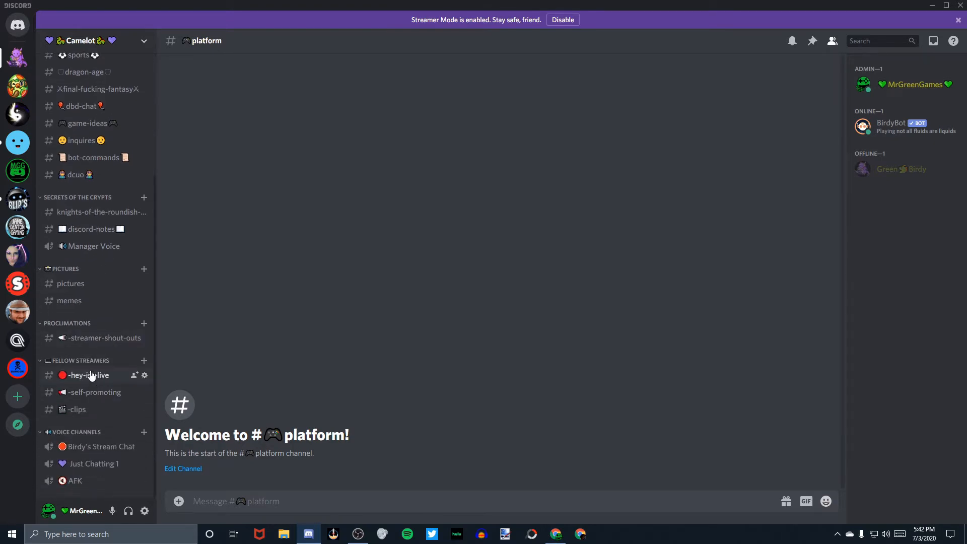
scroll(94, 391, up, 3)
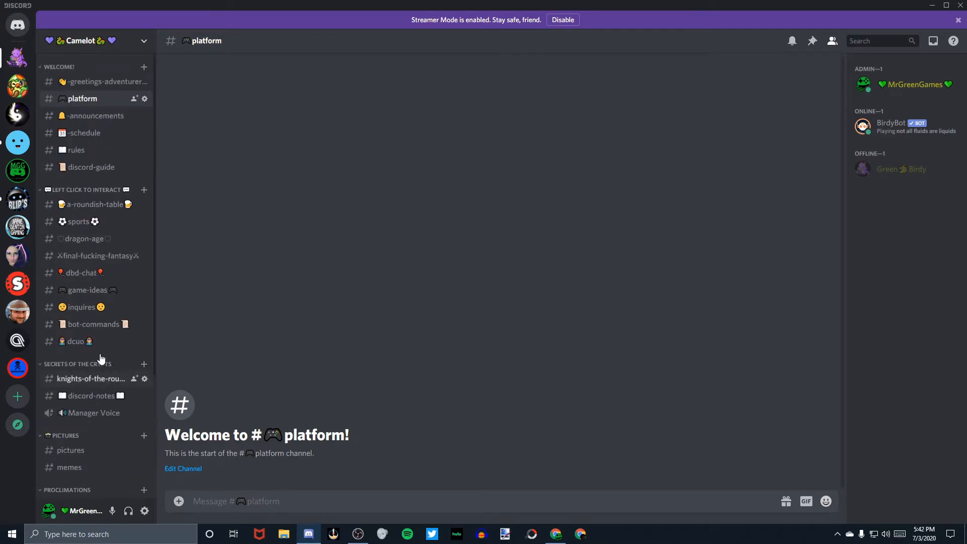
click(88, 82)
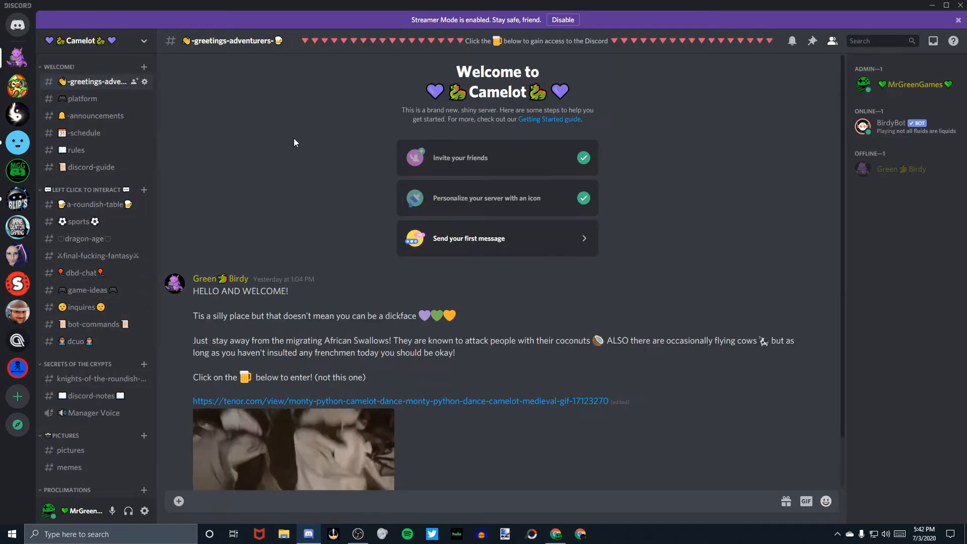
scroll(305, 249, down, 1)
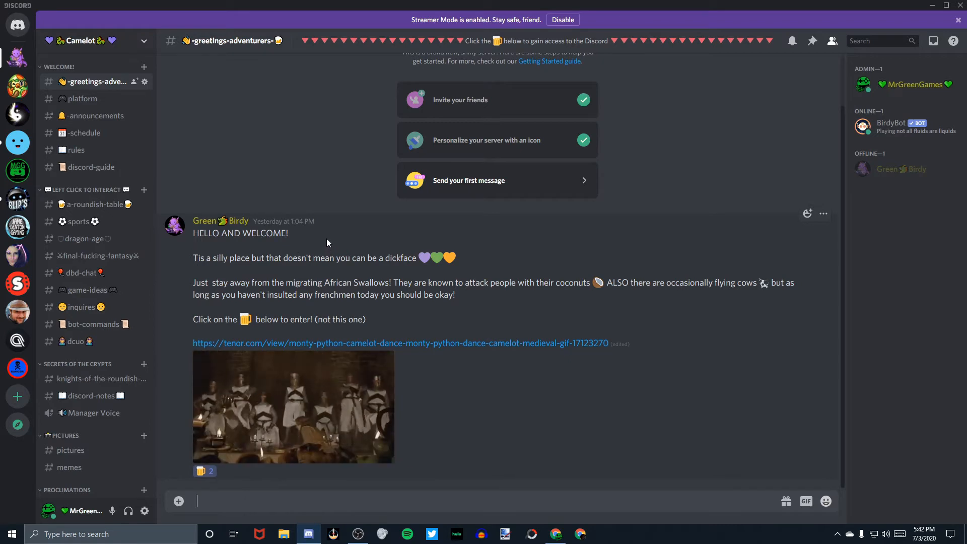
click(907, 85)
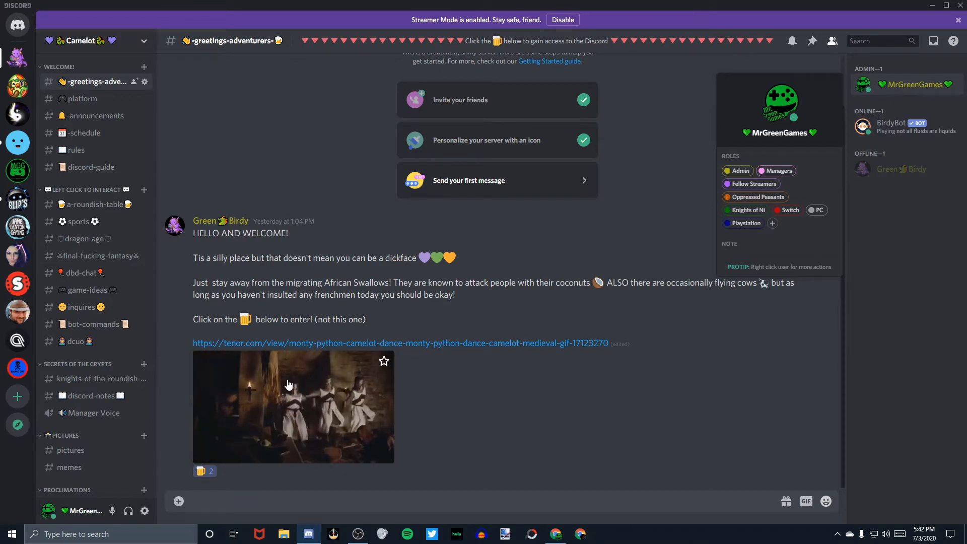
click(290, 105)
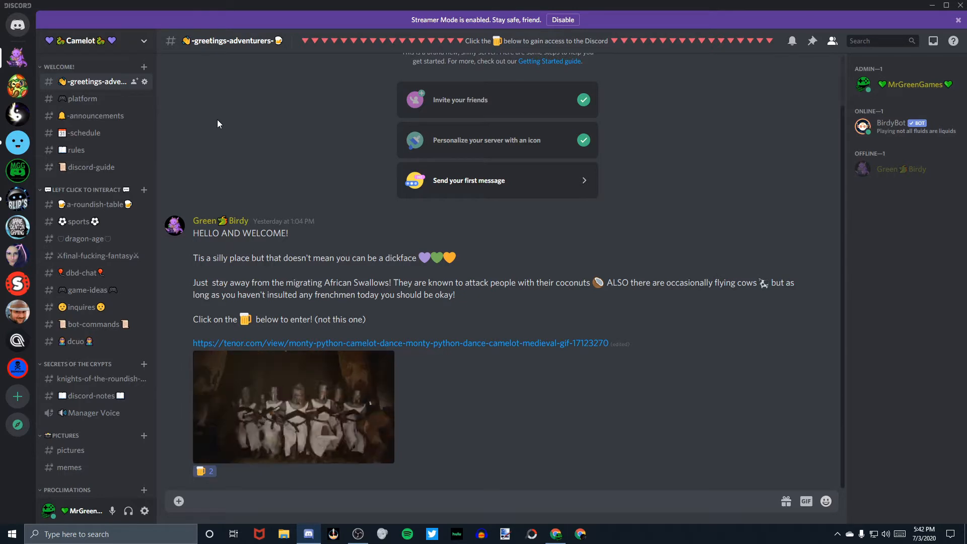
Draft the message "Click the emote below to assign a role to yourself!" in the platform channel
click(101, 103)
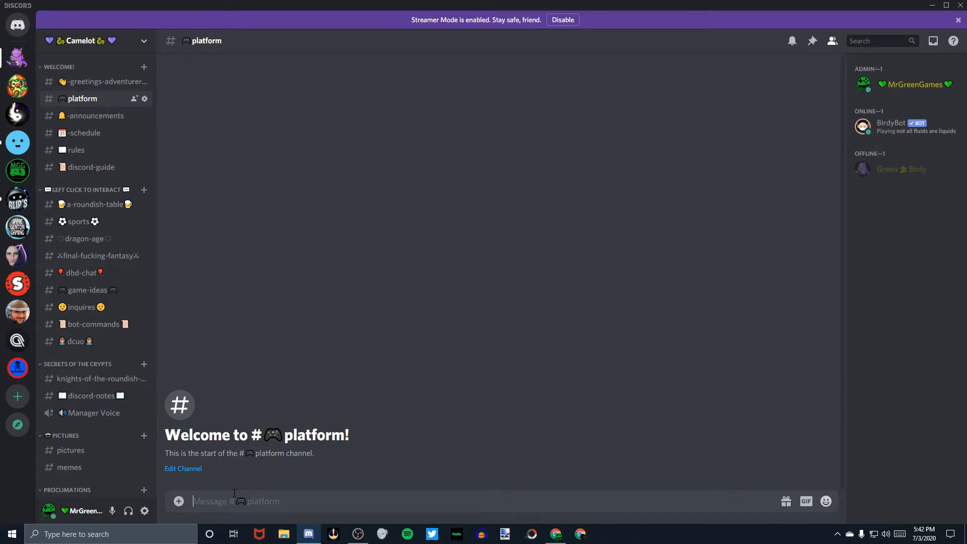
text(Click the emotte below to asigne)
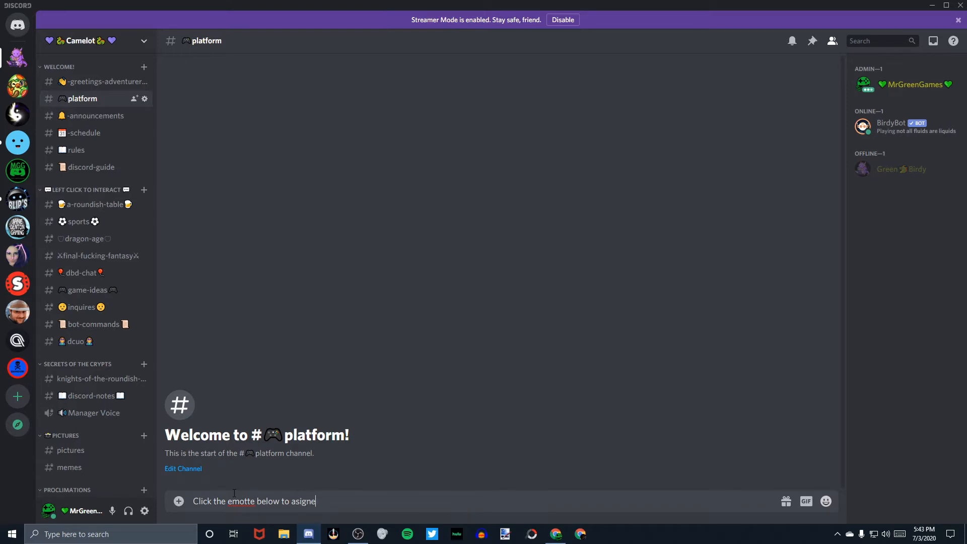
key(BackSpace)
text(as)
key(BackSpace)
text(rot)
key(BackSpace)
text(le to yourself!)
Correct the spelling of "assign" and "emote" in the drafted message and send it
right_click(300, 501)
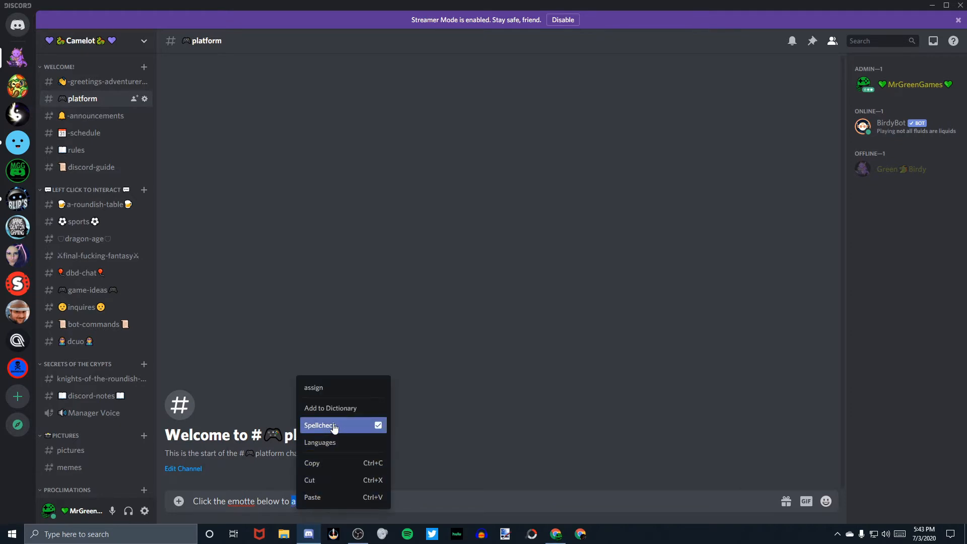
click(343, 388)
right_click(250, 500)
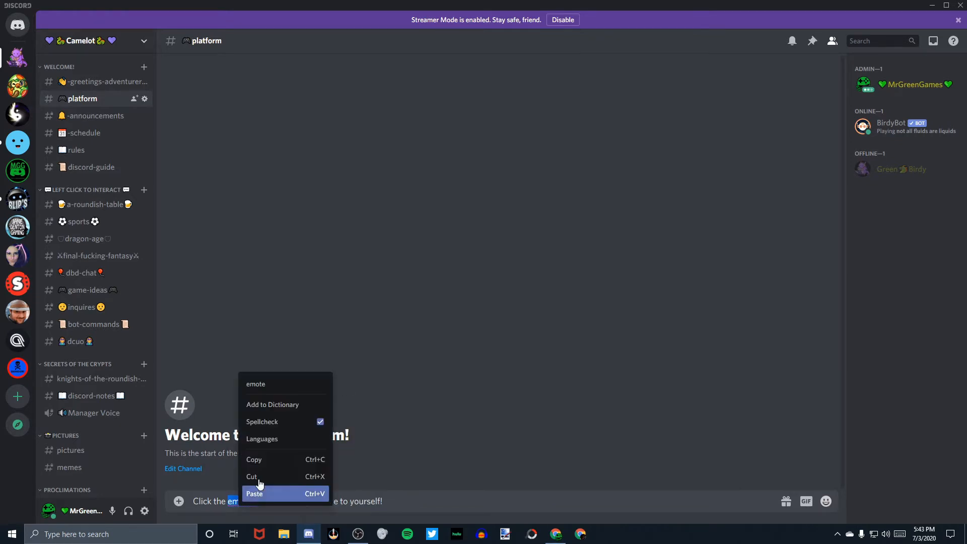
click(272, 384)
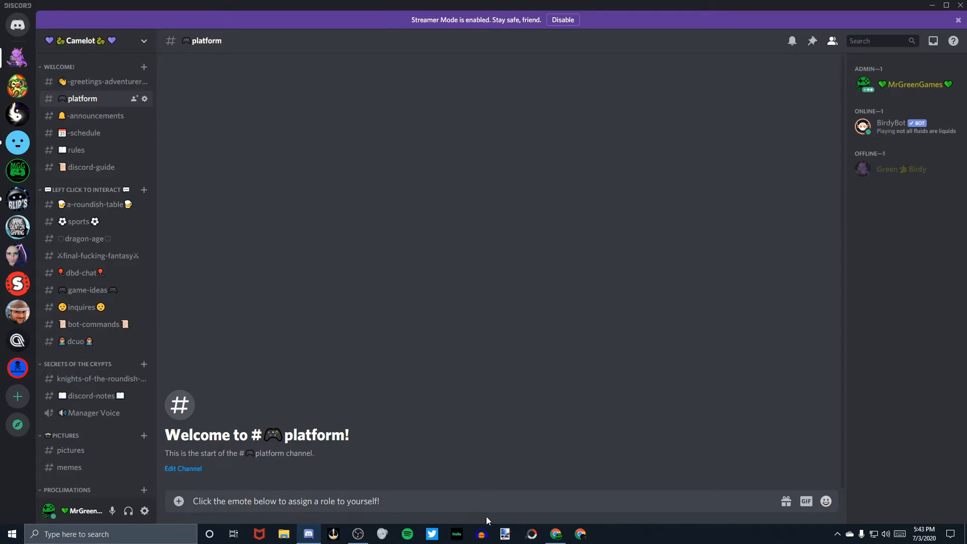
key(Return)
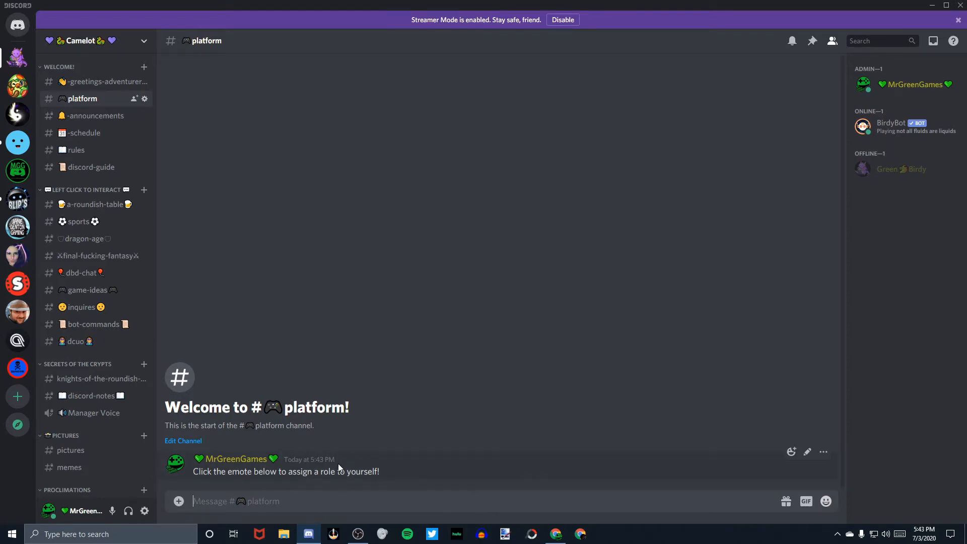
right_click(398, 465)
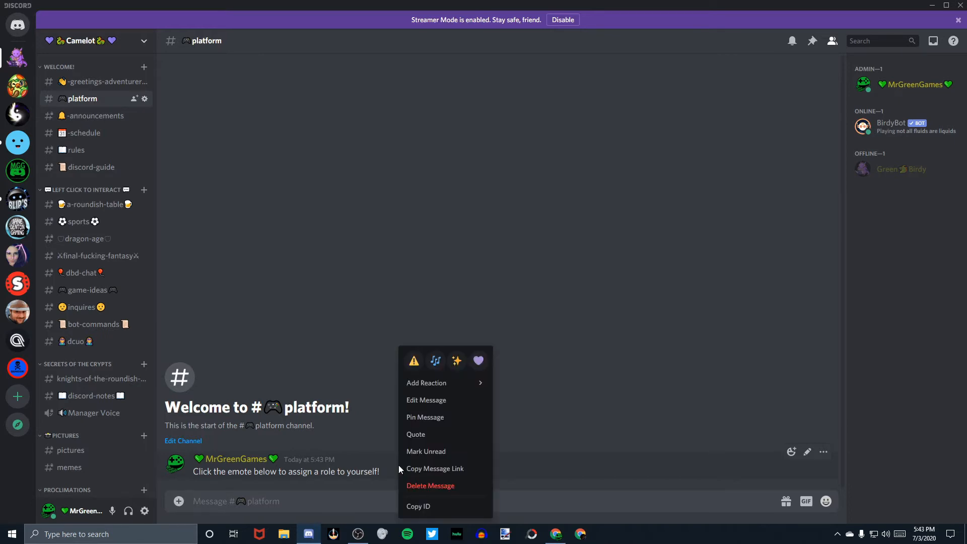
click(426, 400)
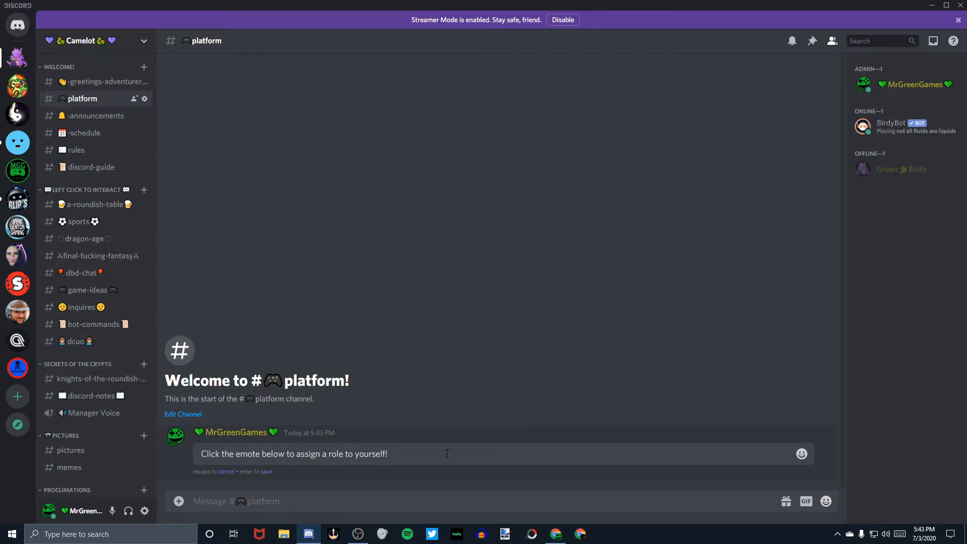
key(Return)
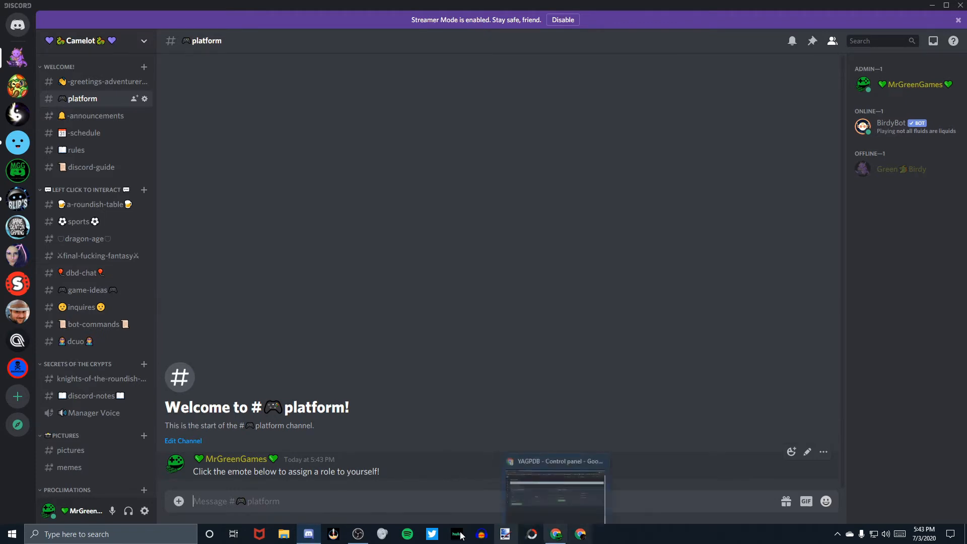
Switch to the YAGPDB control panel in Chrome and select the Camelot server from its home overview
click(555, 539)
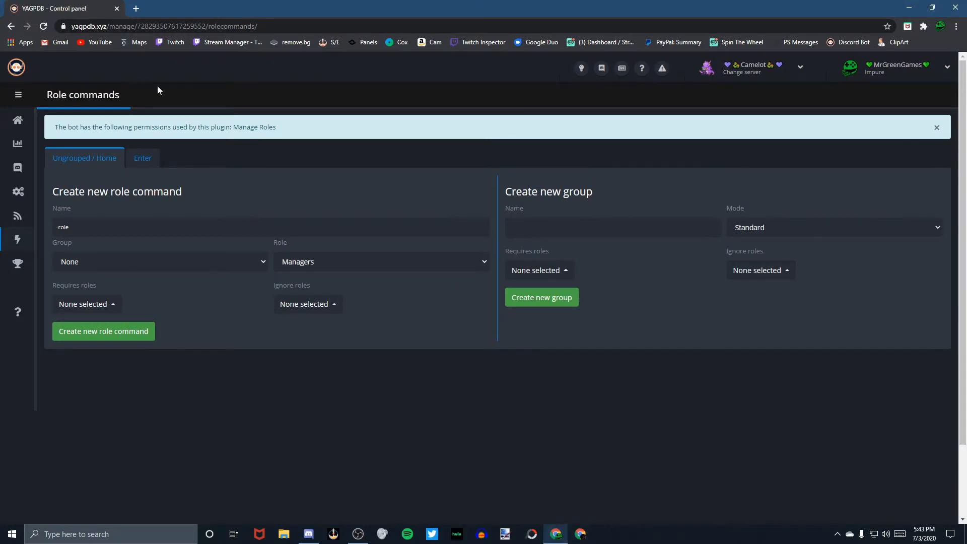
click(42, 124)
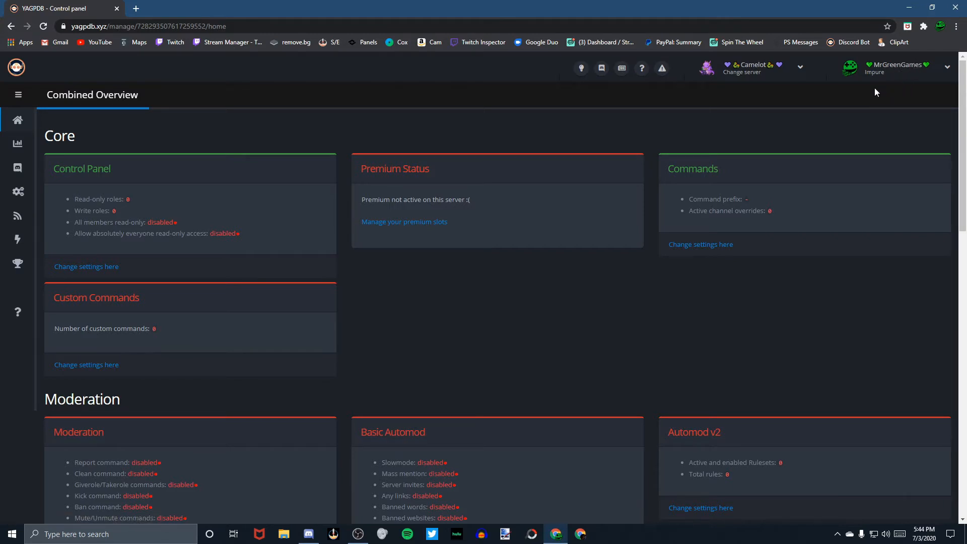
click(801, 70)
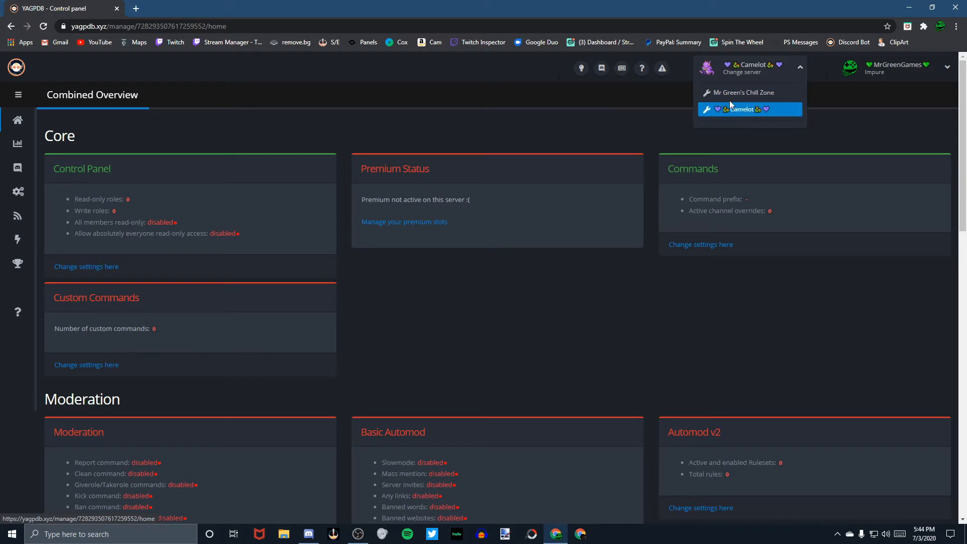
click(705, 110)
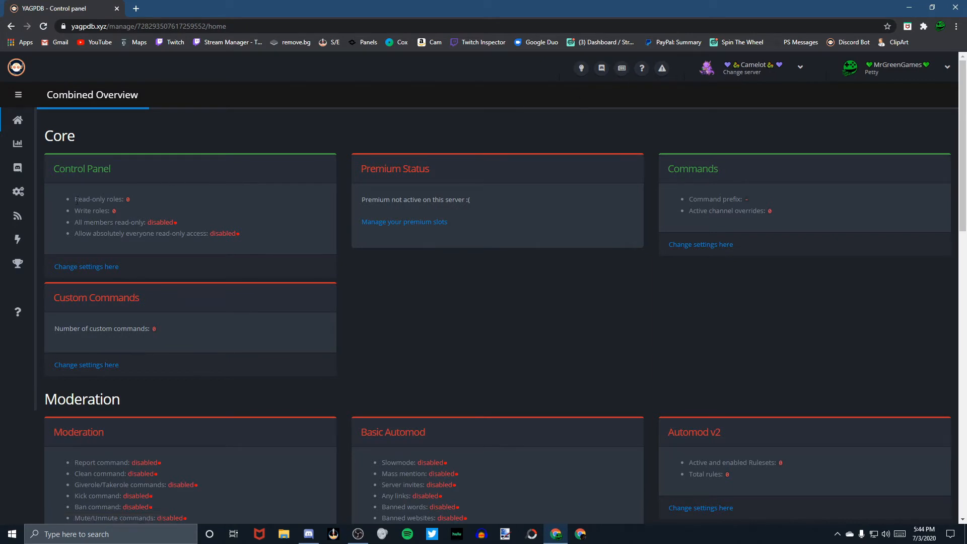
Open the bot's Role Commands page from Tools & Utilities
mouse_move(22, 217)
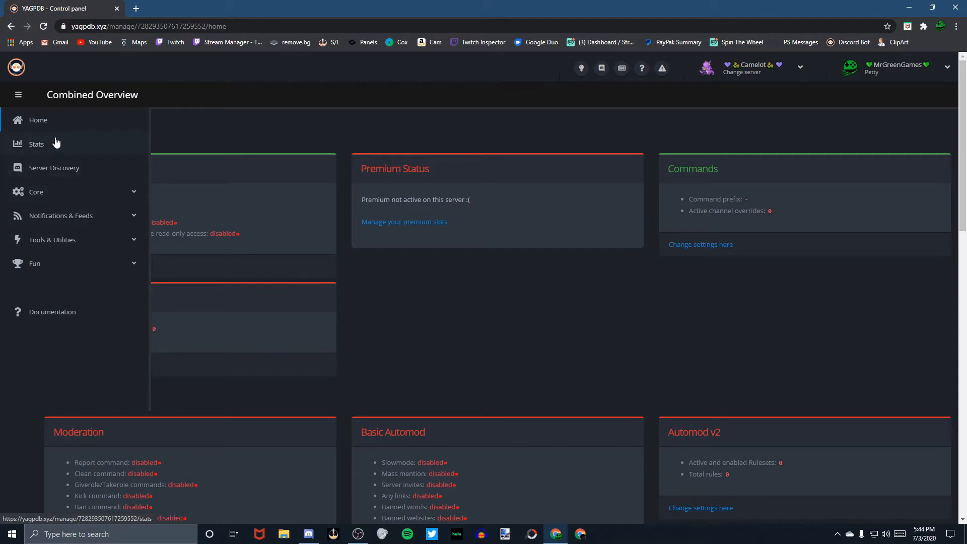
click(73, 242)
scroll(76, 255, down, 1)
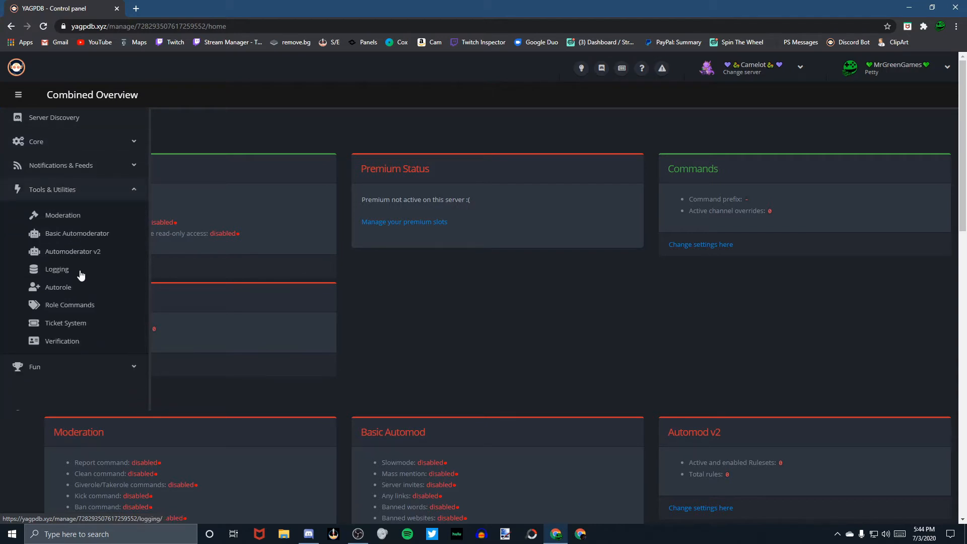
click(81, 312)
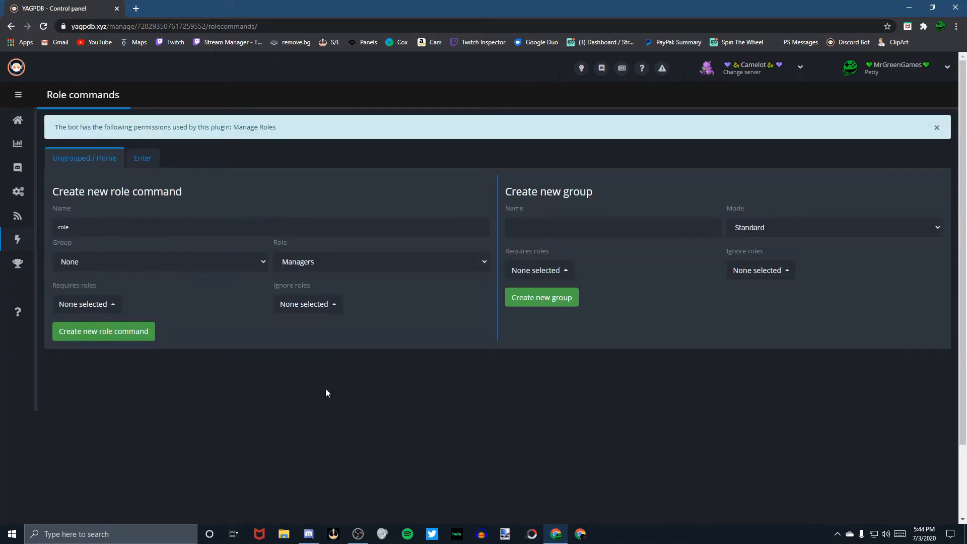
Name the new role group Platform and set its mode to Multiple
click(566, 230)
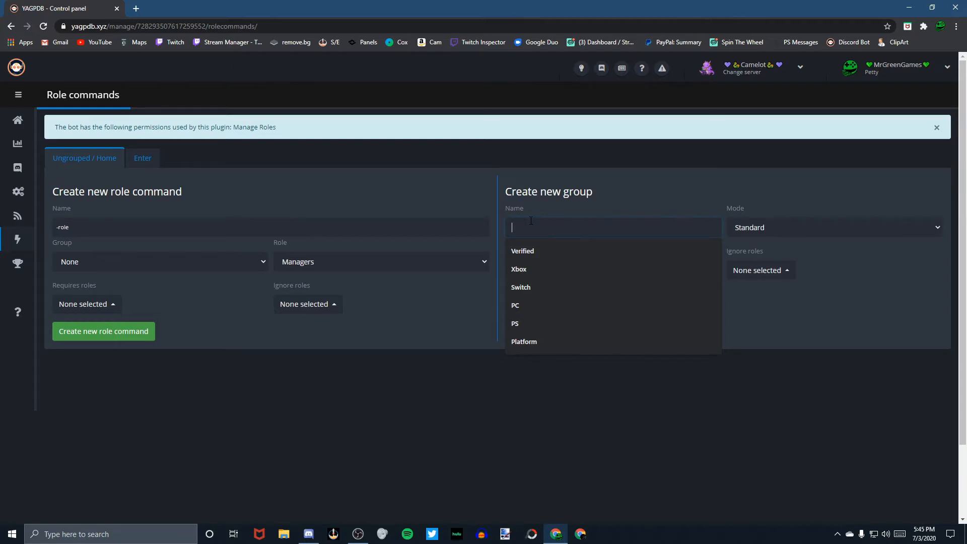
text(Plat)
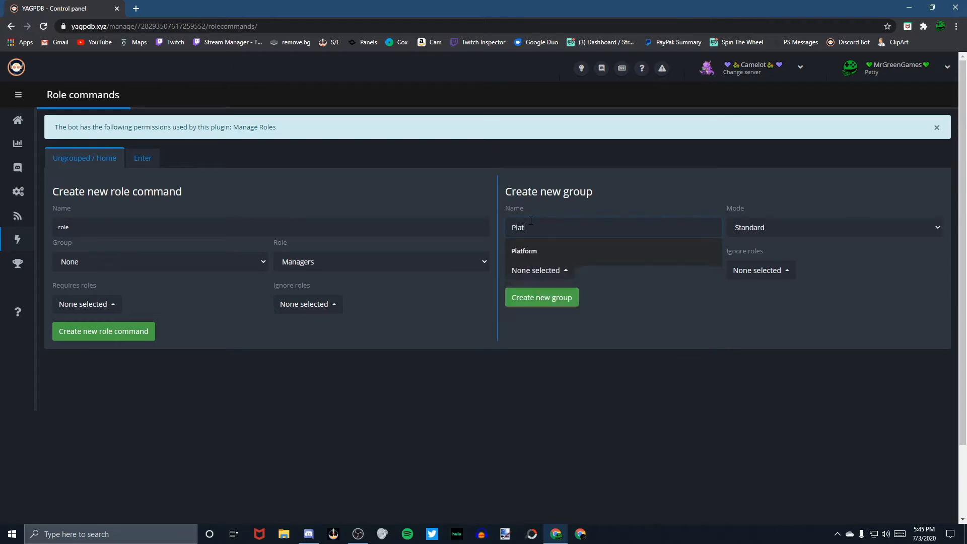
text(form)
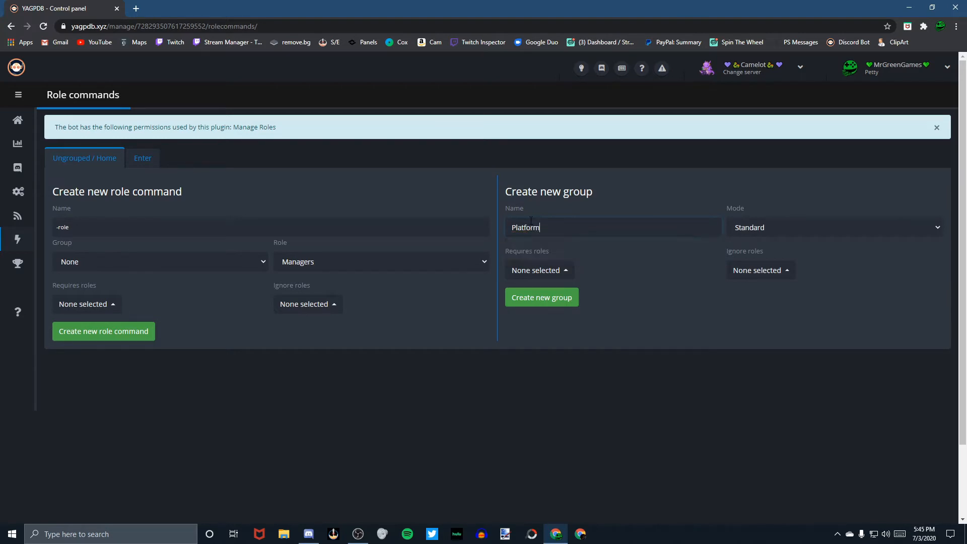
click(782, 229)
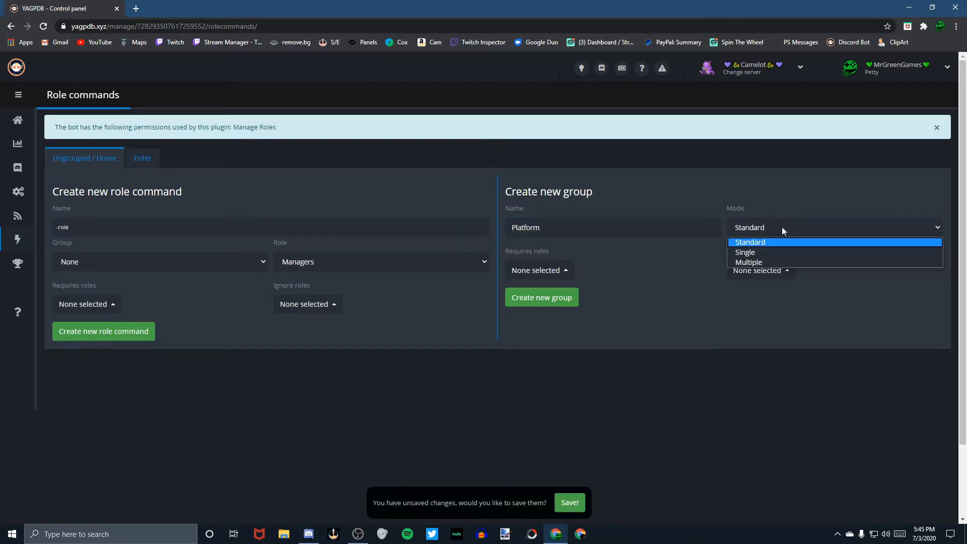
click(788, 253)
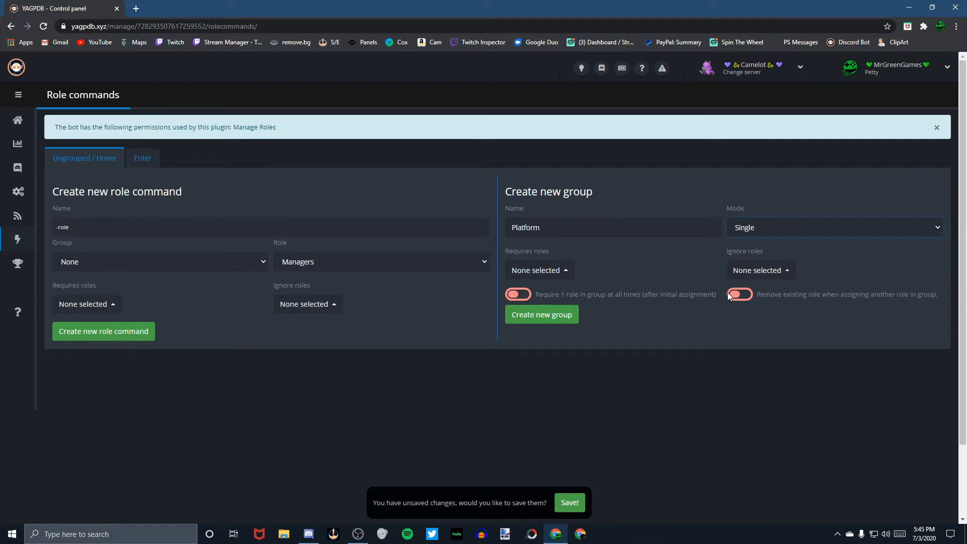
click(827, 228)
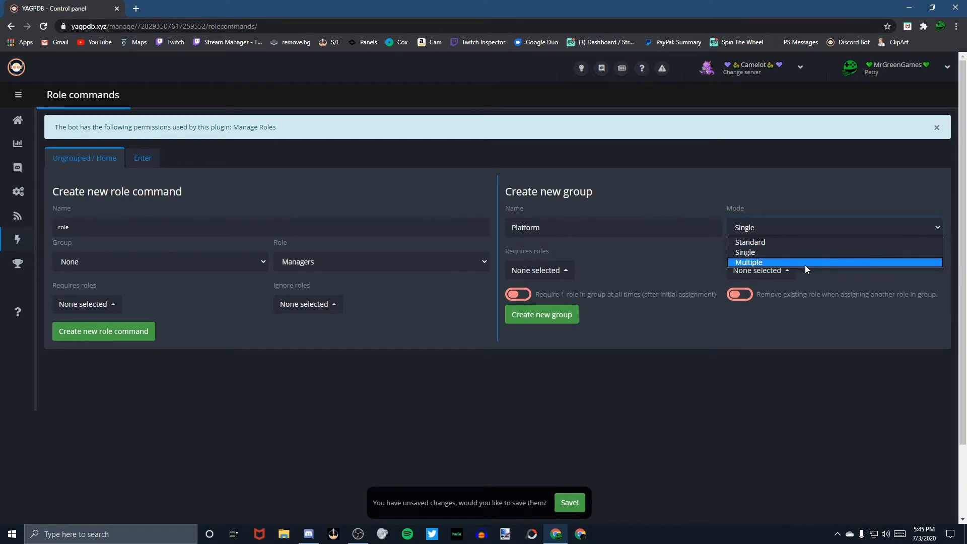
click(750, 263)
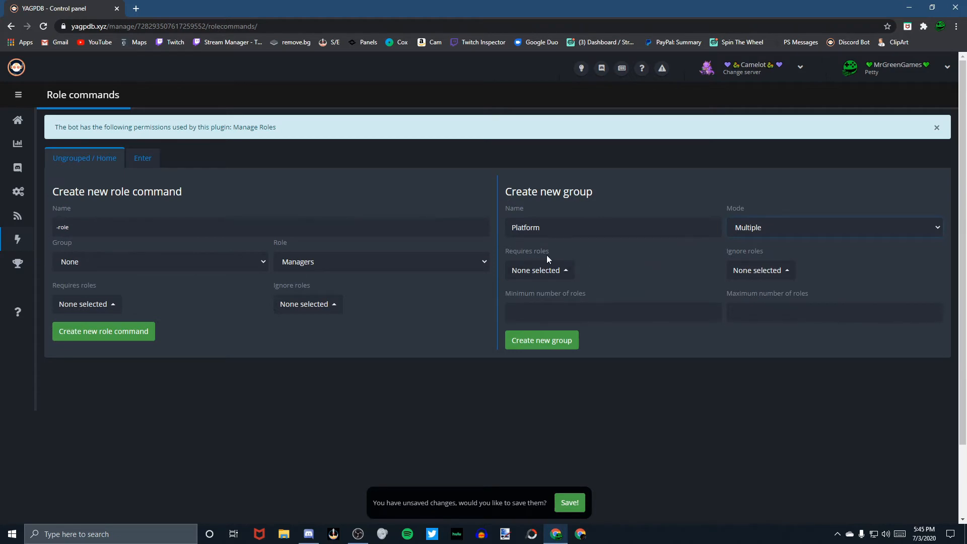
Review the roles available as required and ignored roles for the new group without selecting any
click(567, 272)
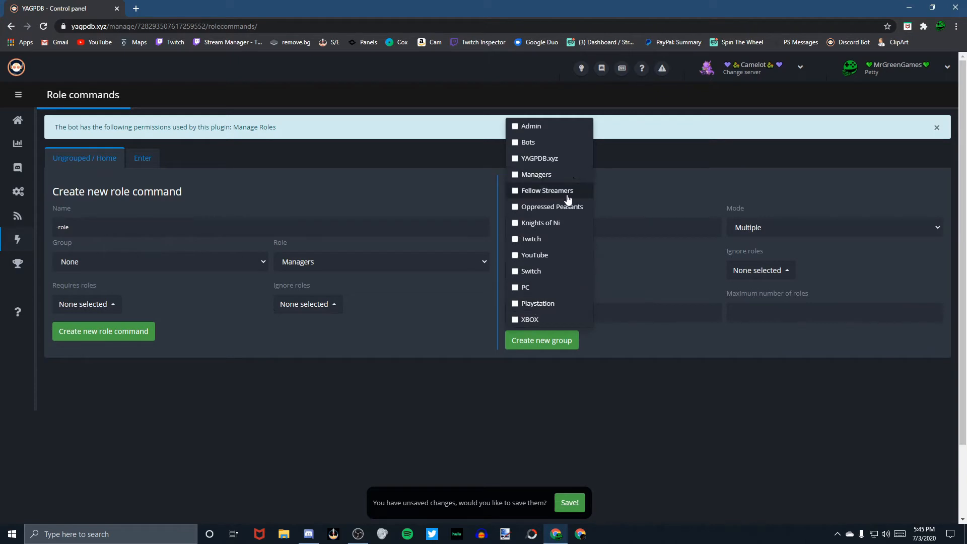
scroll(569, 202, down, 1)
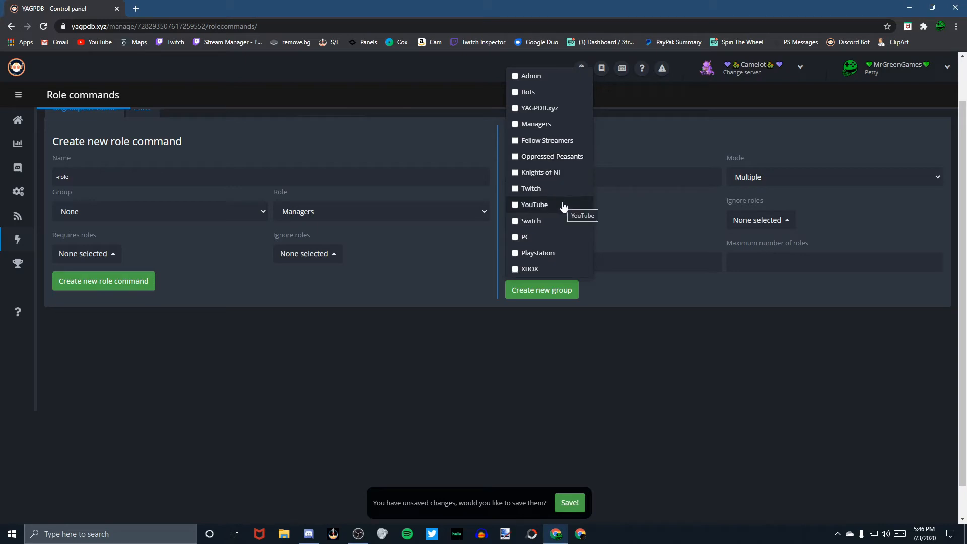
click(631, 215)
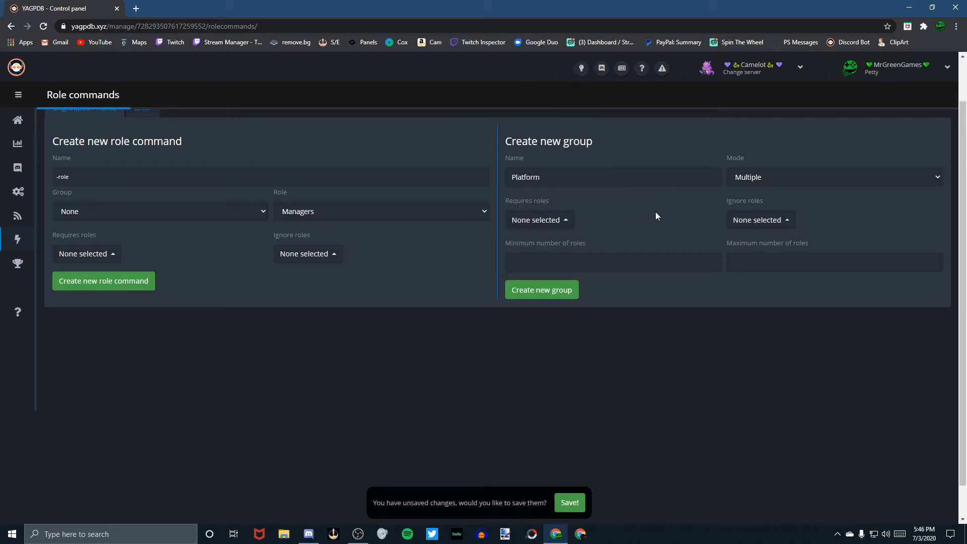
click(770, 221)
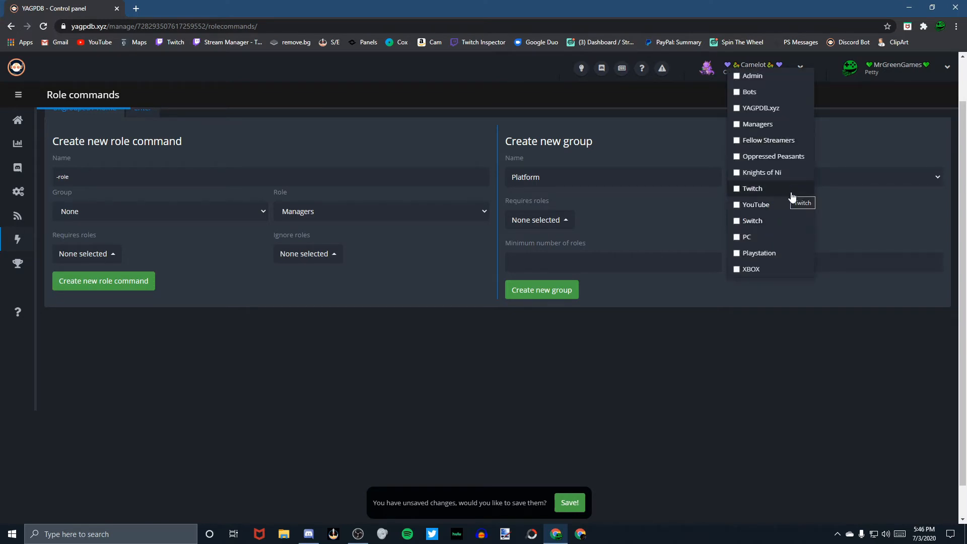
click(703, 206)
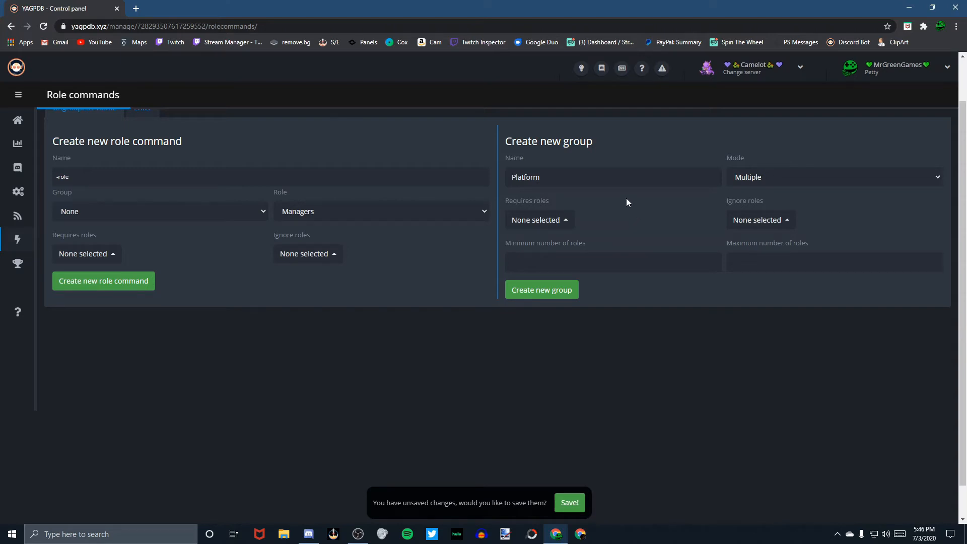
click(791, 226)
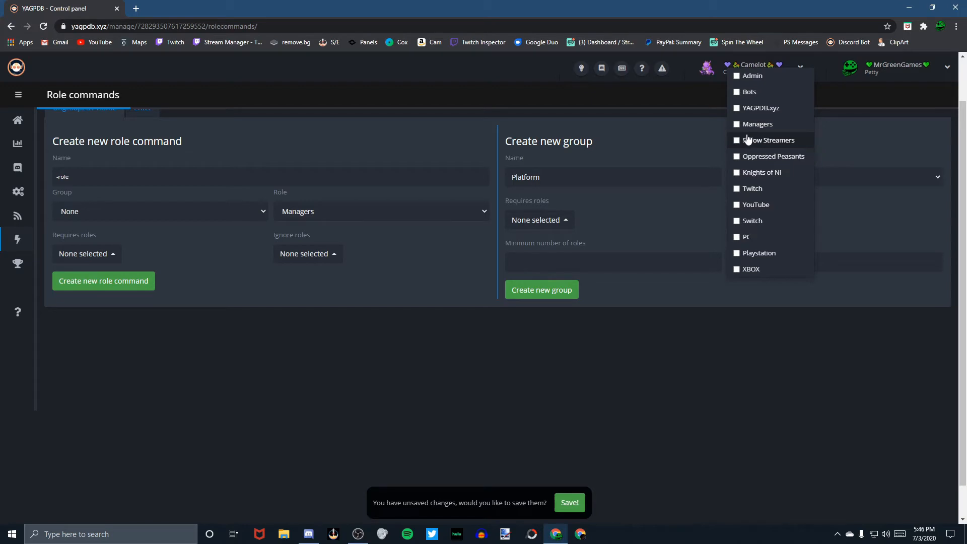
click(654, 189)
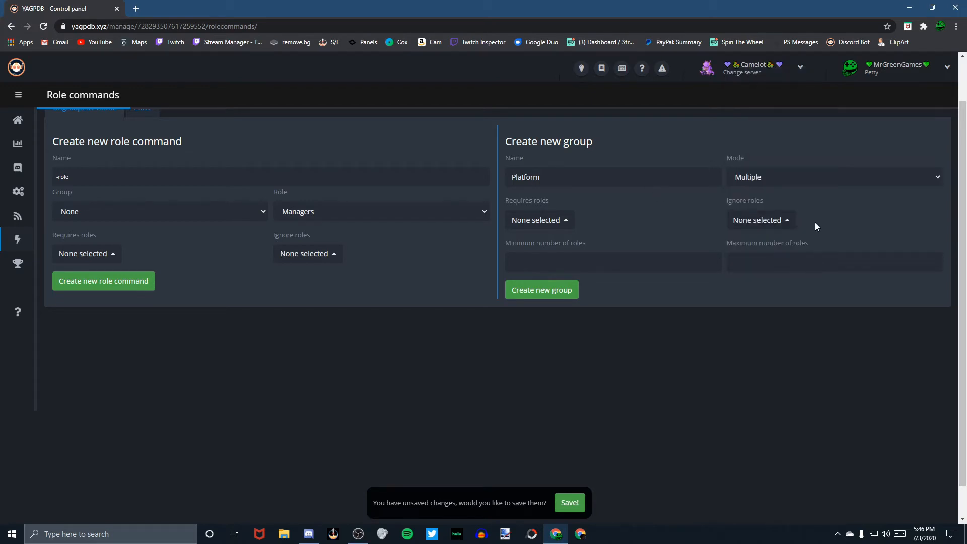
Set the group's minimum number of roles to 0 and maximum to 99, and create the Platform group
click(583, 266)
text(0)
text(99)
click(913, 206)
scroll(849, 207, up, 1)
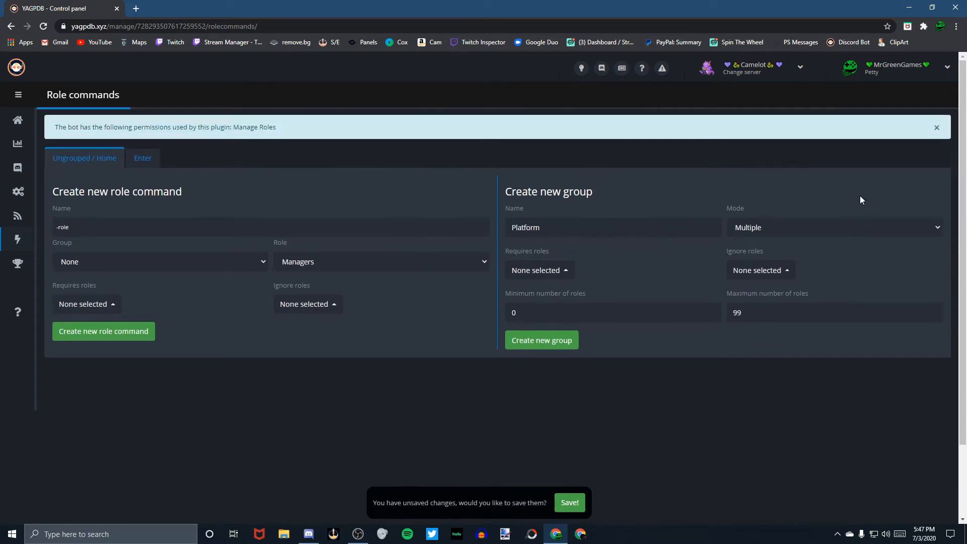
click(564, 342)
scroll(424, 318, down, 3)
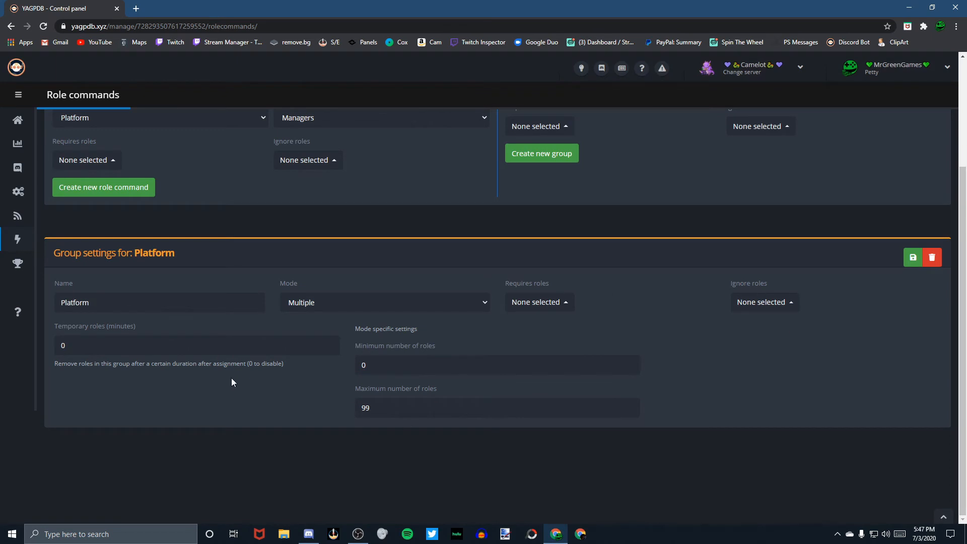
Fill in a new role command named Xbox in the Platform group with XBOX as its role
scroll(232, 378, up, 3)
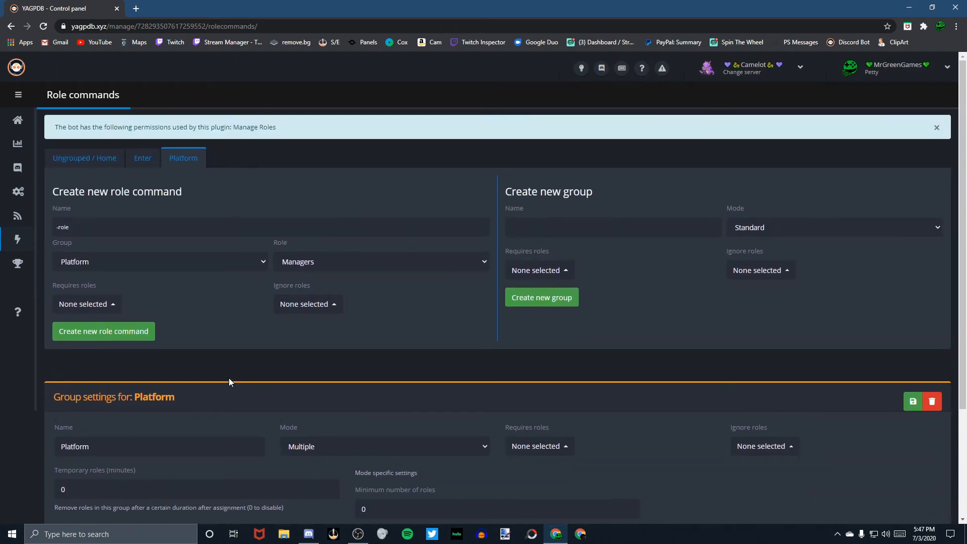
click(135, 228)
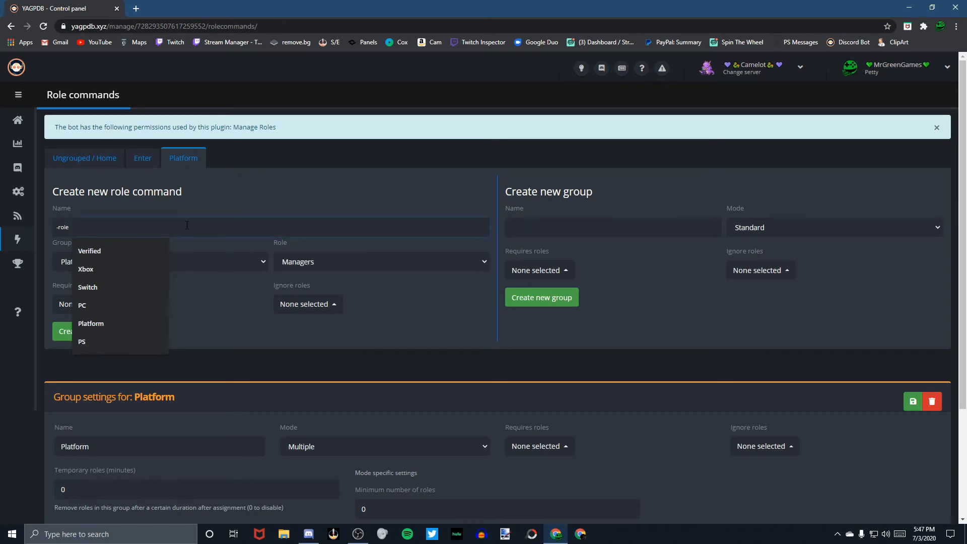
click(128, 263)
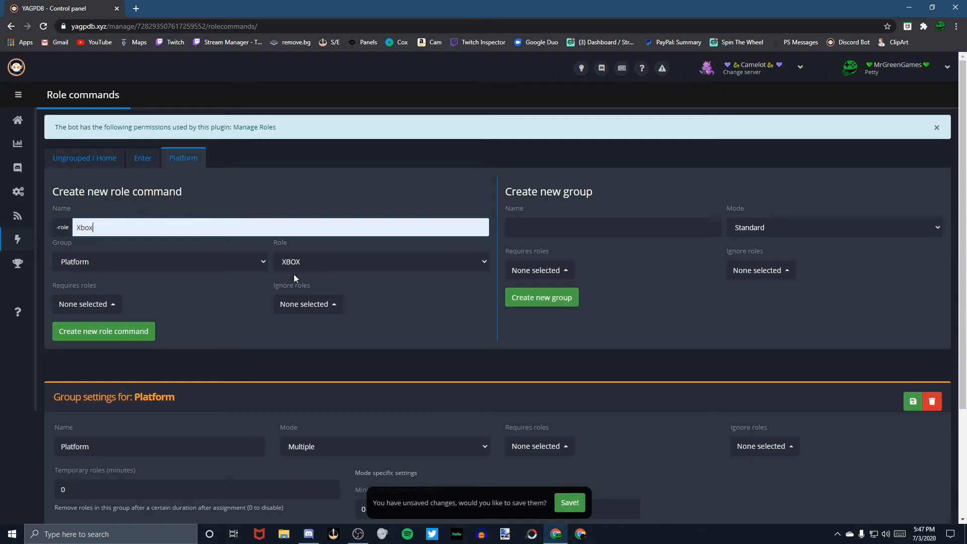
Switch to Discord and review the Switch and PC roles and their permissions in the Camelot server settings
click(309, 534)
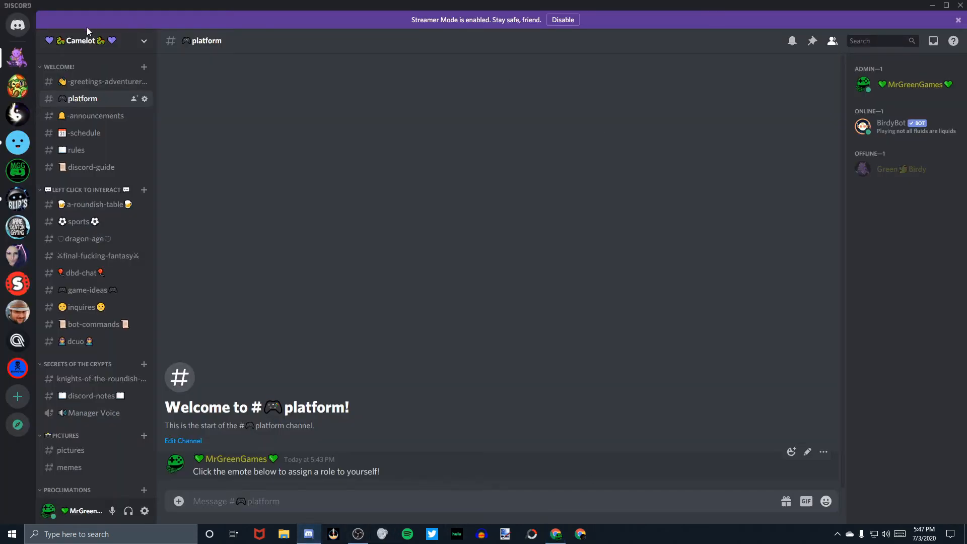
click(97, 40)
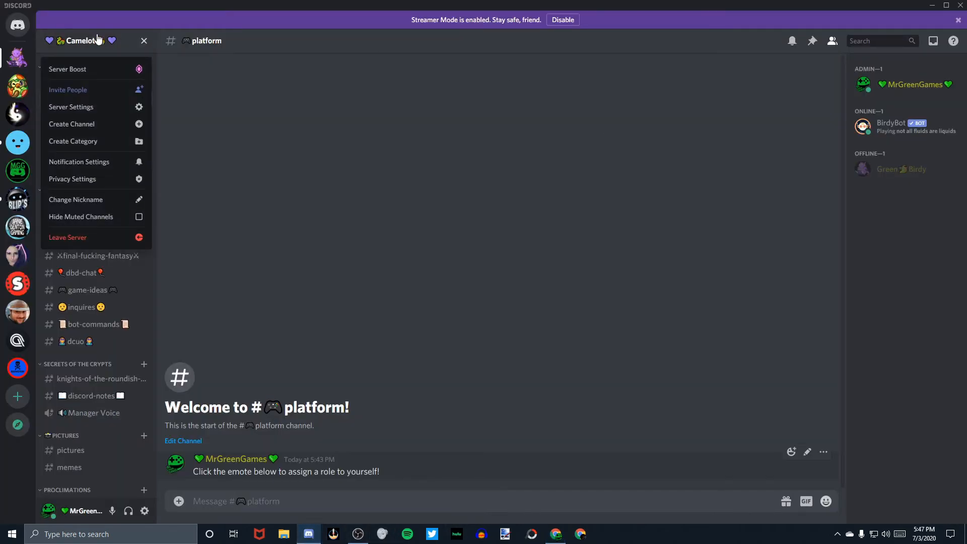
click(92, 108)
click(264, 82)
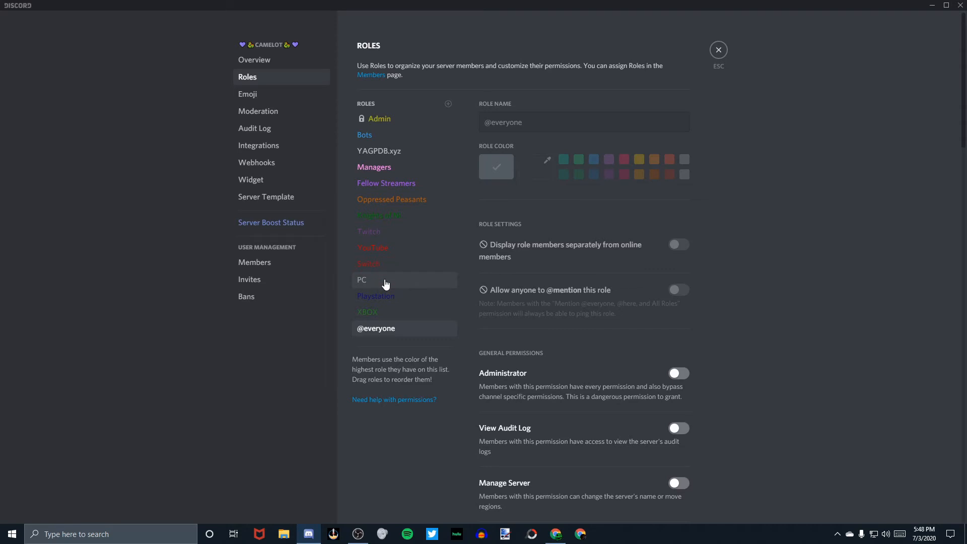
click(387, 264)
scroll(531, 316, down, 3)
scroll(531, 315, down, 10)
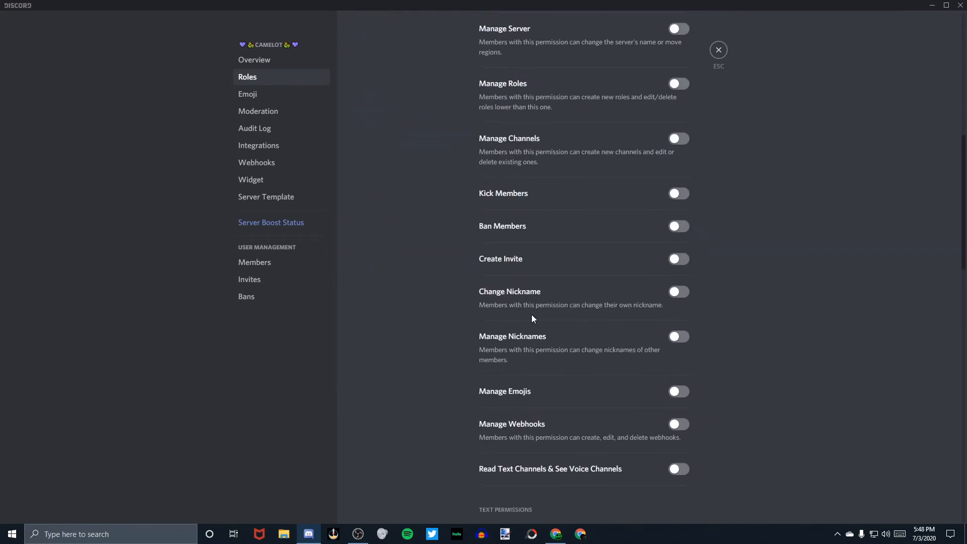
scroll(531, 316, up, 10)
scroll(530, 315, up, 4)
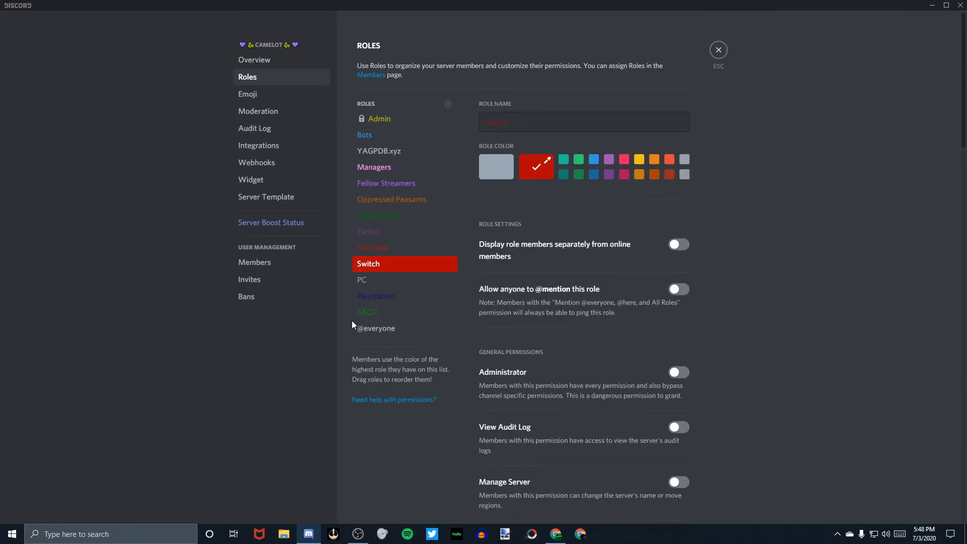
click(391, 287)
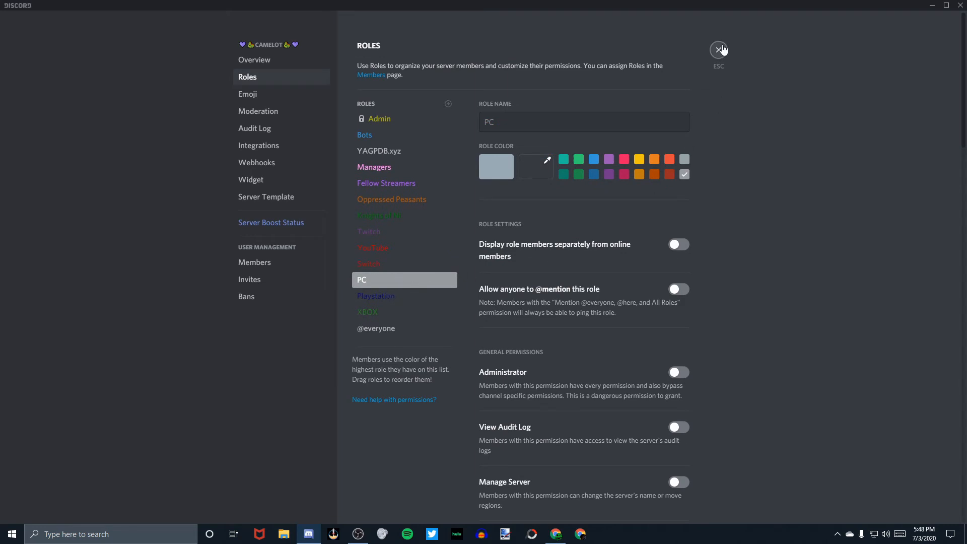
click(719, 50)
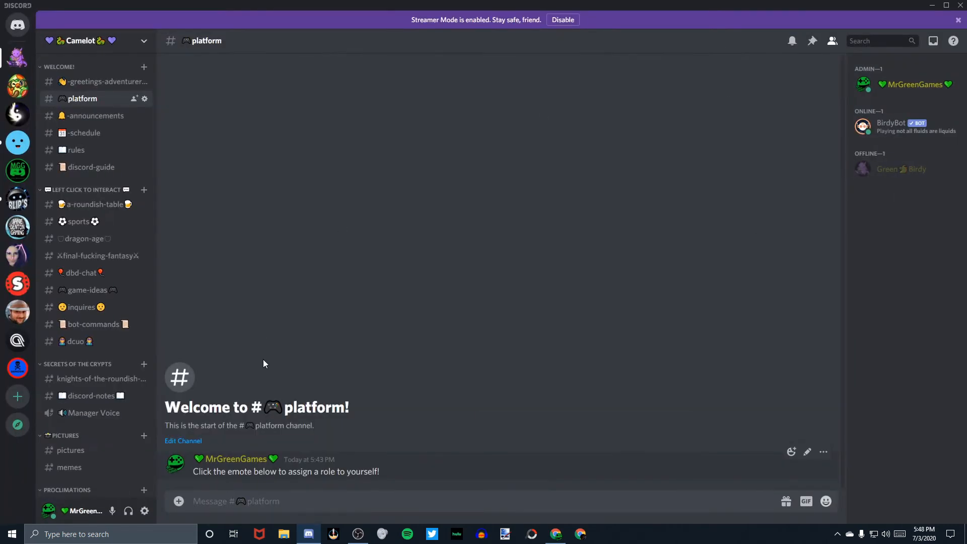
Reopen the Camelot server's role list and check where the YAGPDB.xyz role sits relative to the platform roles
click(83, 42)
click(107, 110)
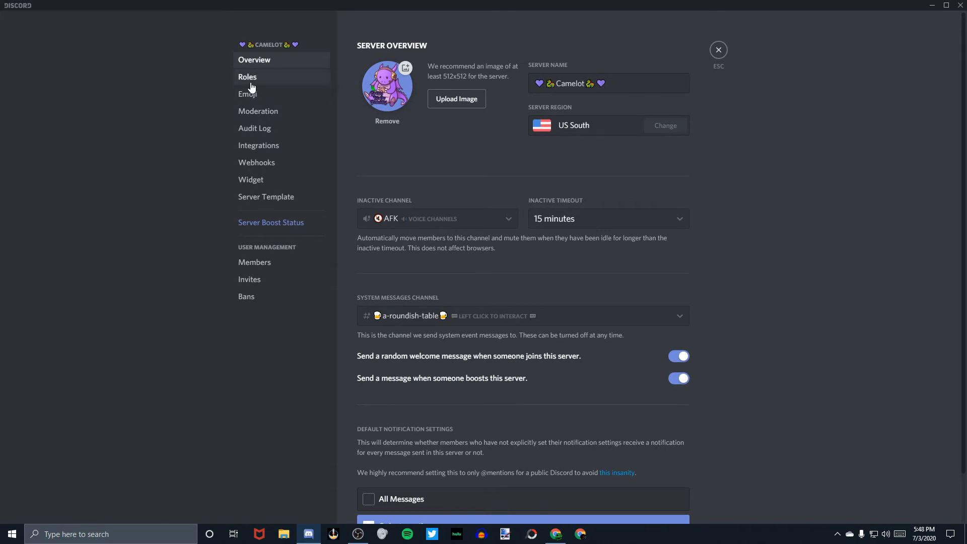
click(248, 78)
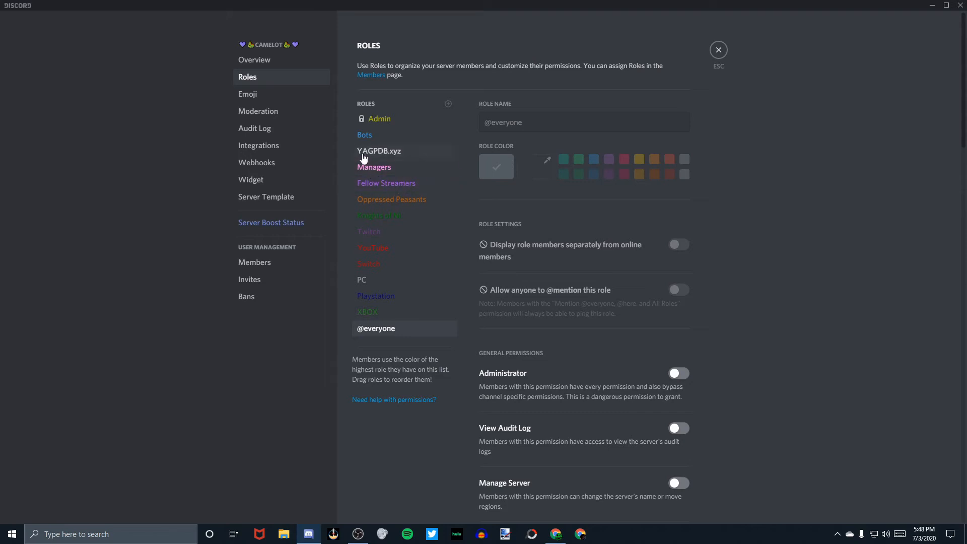
click(719, 52)
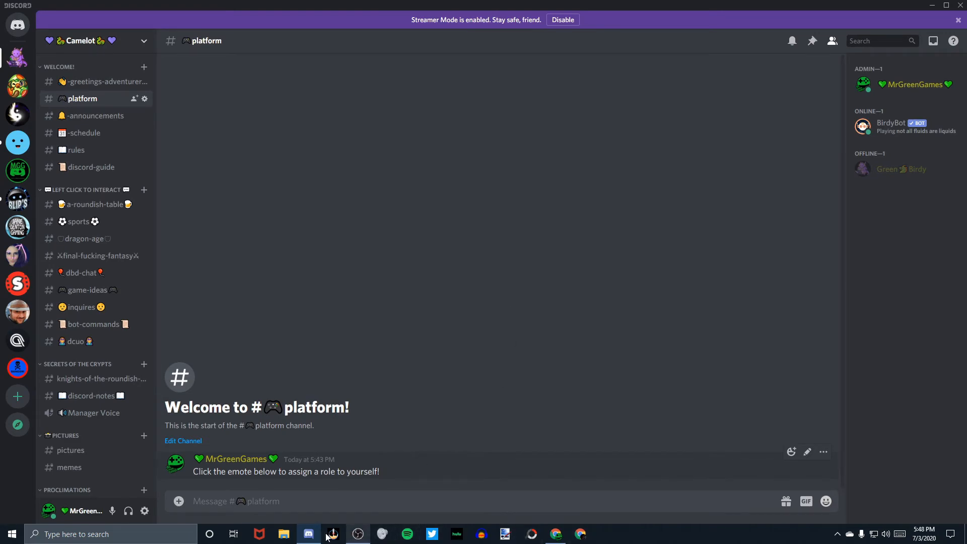
Return to the YAGPDB control panel in Chrome and create the prepared Xbox role command
click(556, 534)
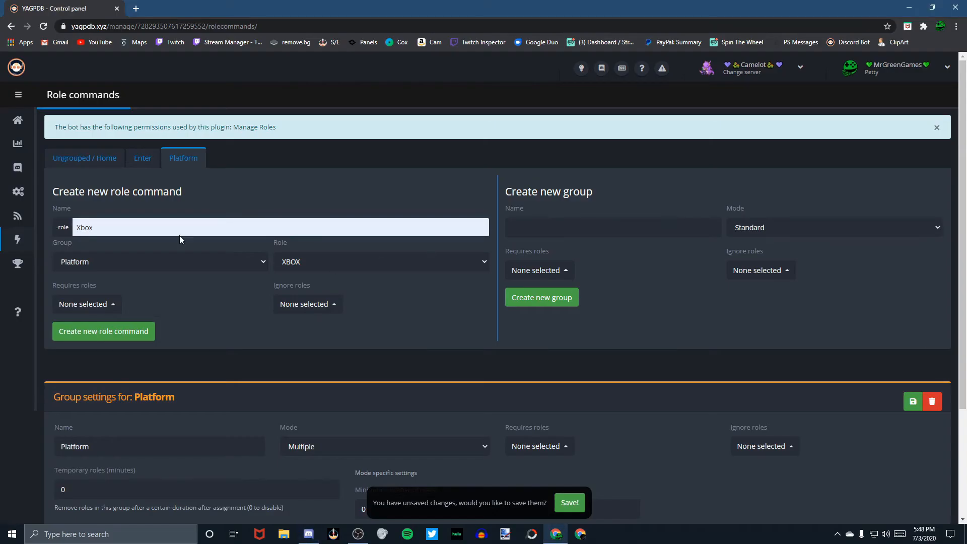
click(149, 232)
click(144, 332)
Create a role command named PC in the Platform group with PC as its role
click(121, 231)
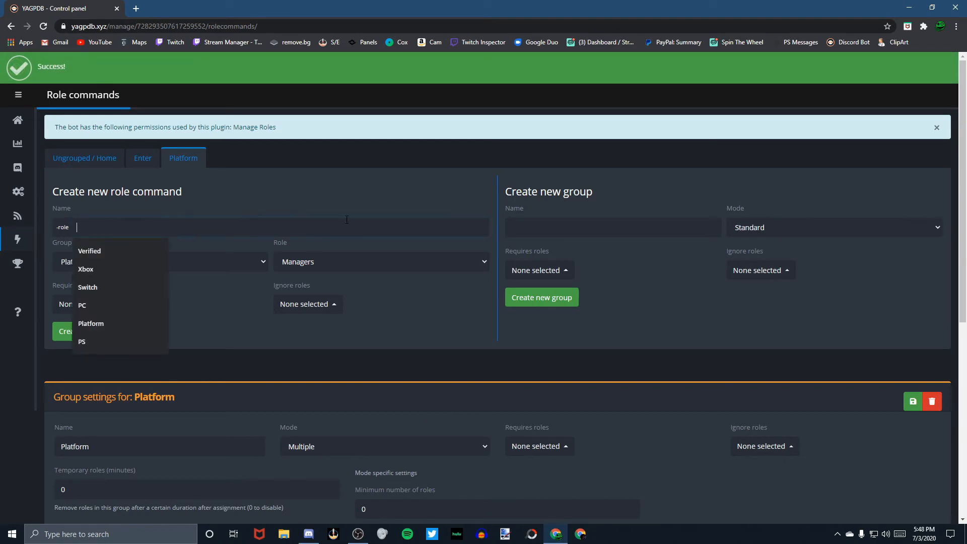
click(117, 304)
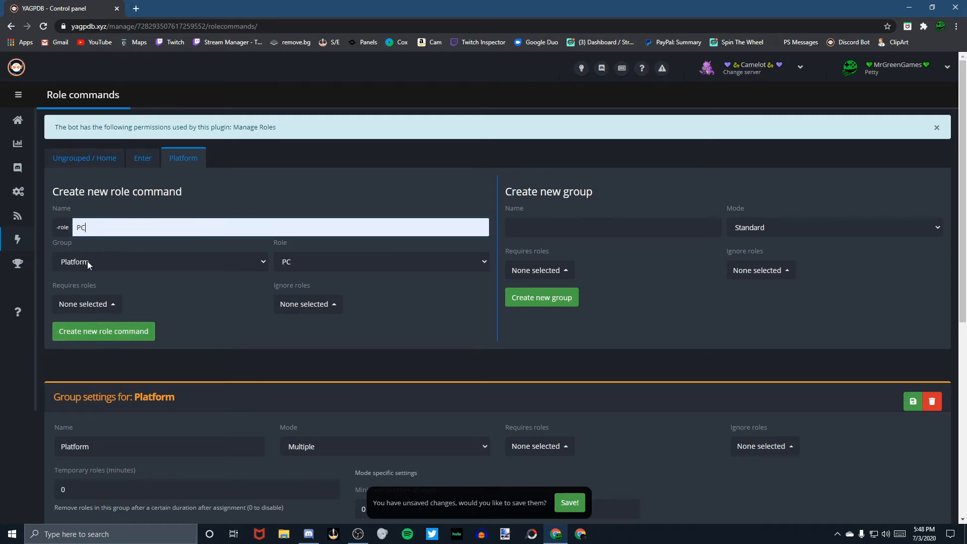
click(119, 337)
Create a role command named Playstation in the Platform group with Playstation as its role
click(143, 229)
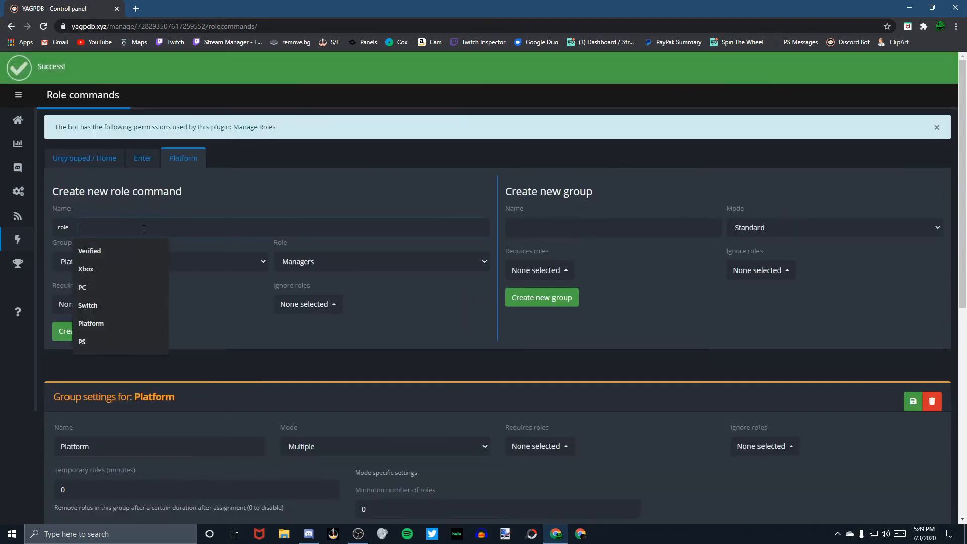
click(124, 341)
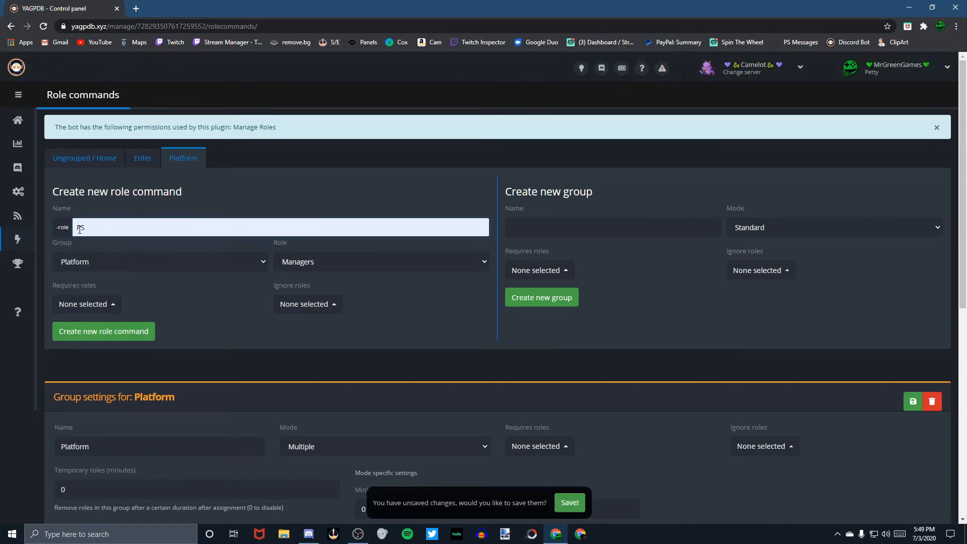
drag(80, 229, 89, 229)
text(lay)
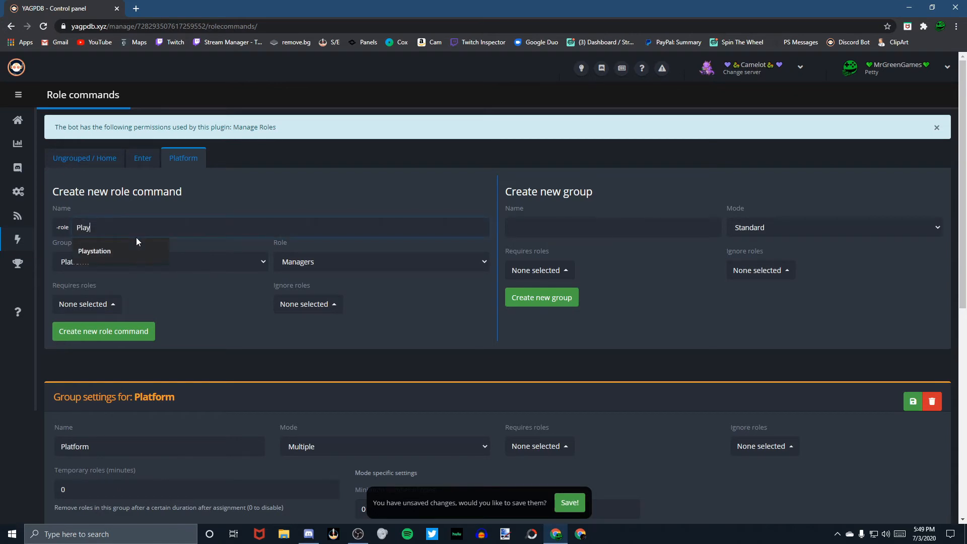
key(Down)
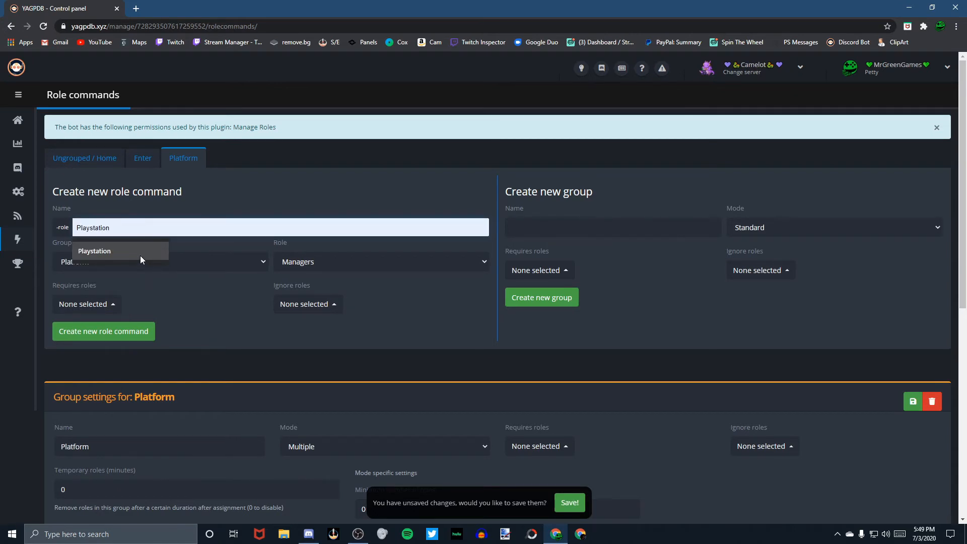
click(140, 252)
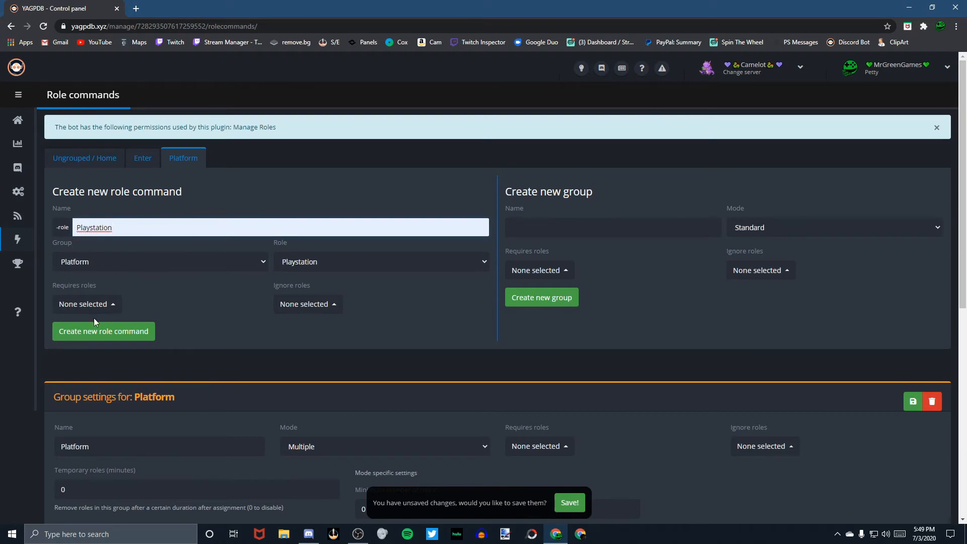
click(90, 333)
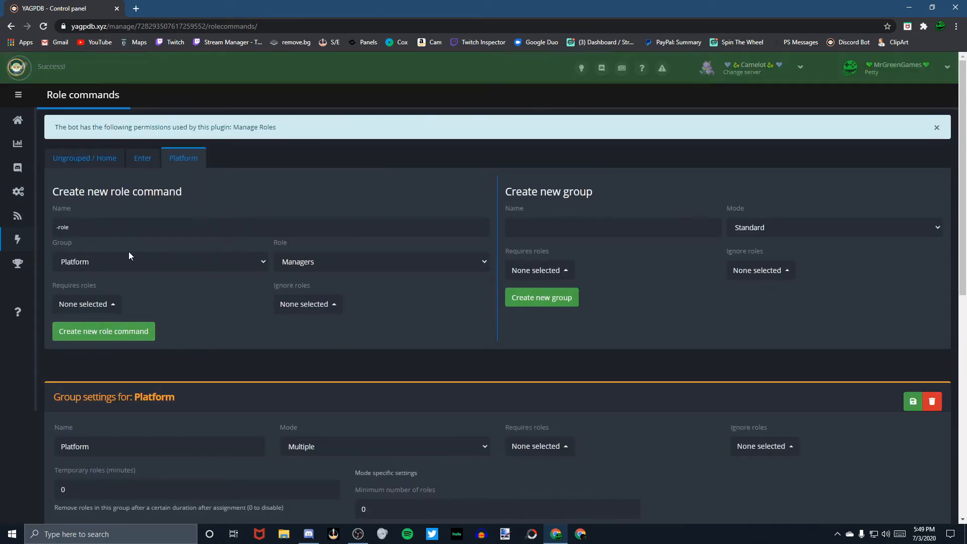
Create a role command named Switch in the Platform group with Switch as its role
click(114, 232)
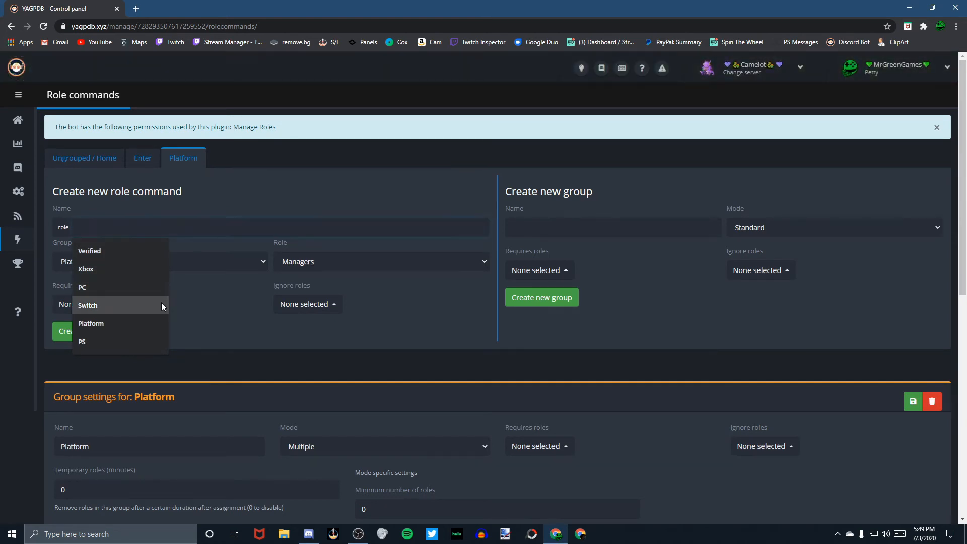
scroll(225, 458, down, 4)
scroll(224, 458, down, 3)
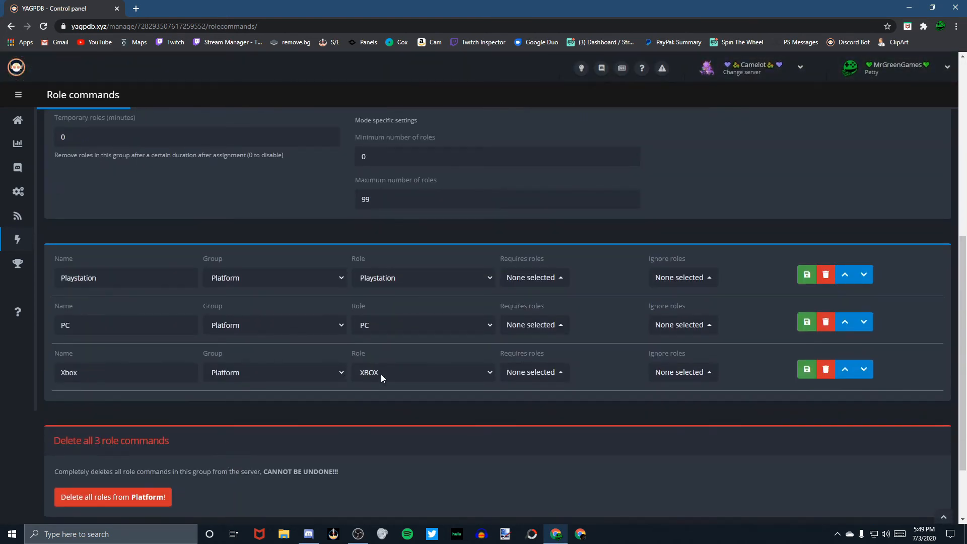
scroll(379, 308, up, 7)
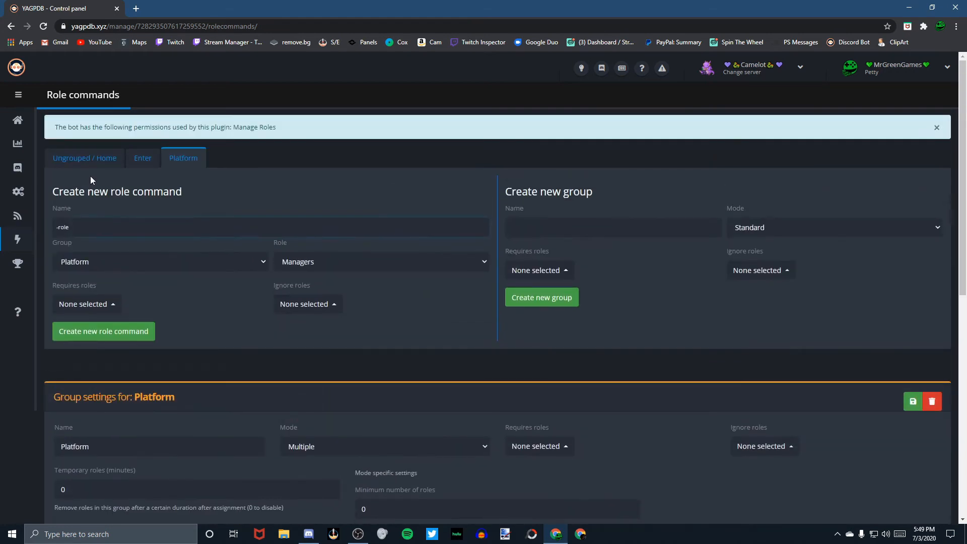
click(113, 229)
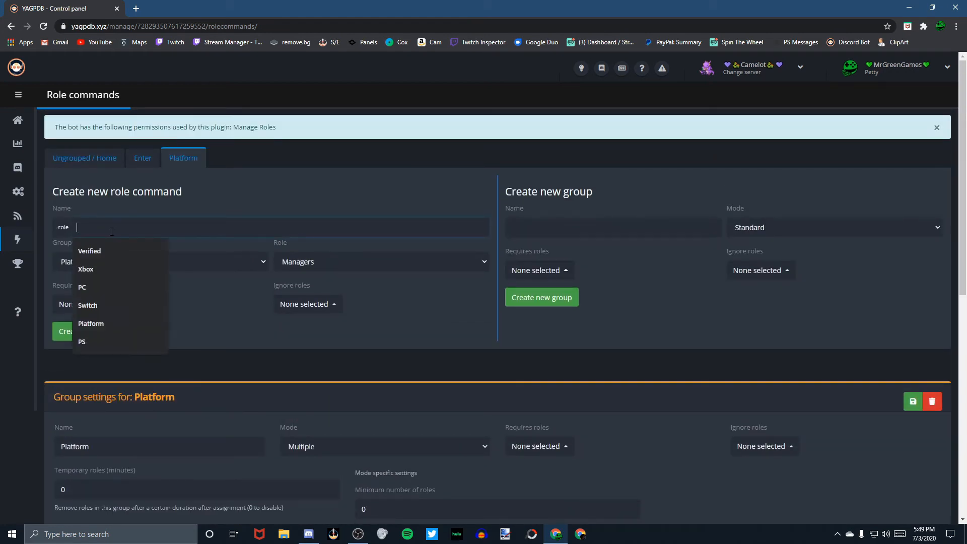
click(120, 302)
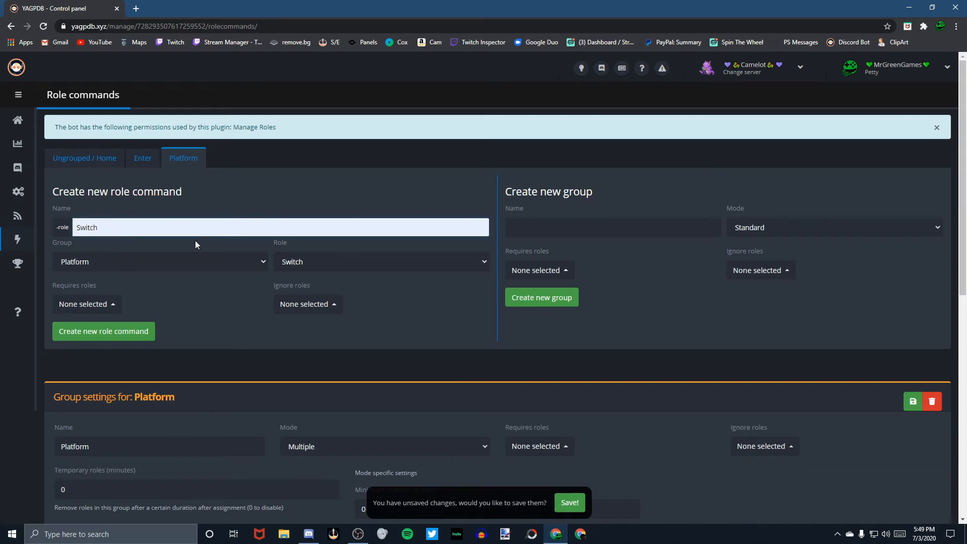
click(325, 261)
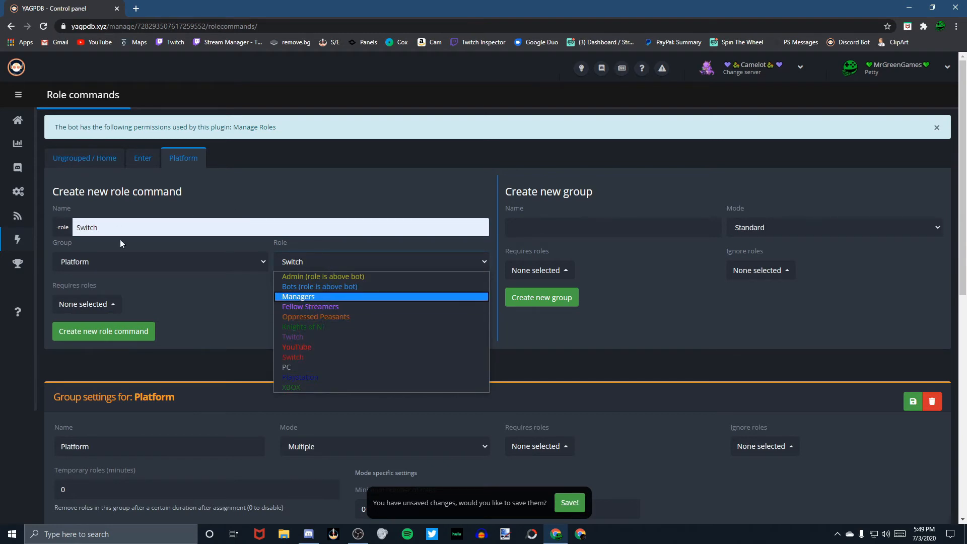
click(315, 357)
click(104, 331)
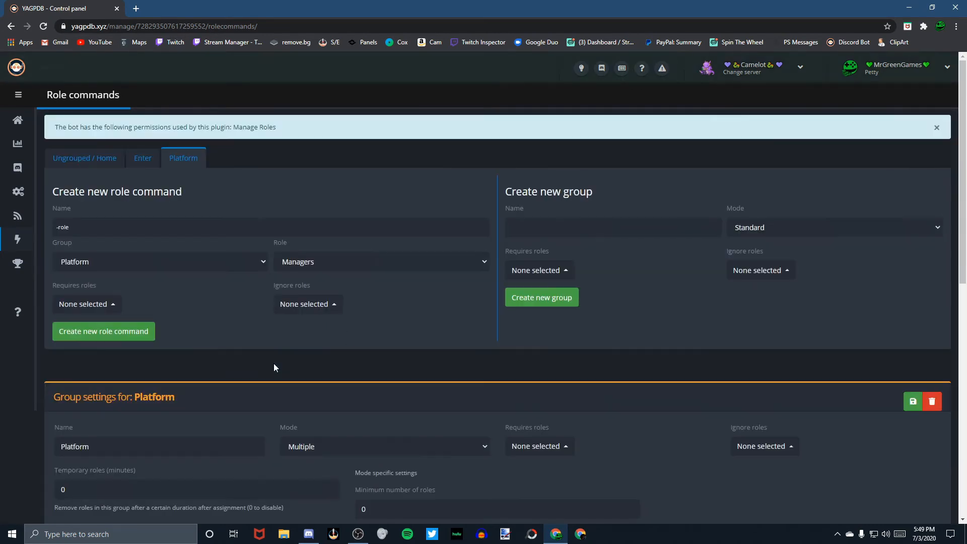
Review the Platform group's settings and role commands, and switch to the platform channel in Discord
scroll(274, 364, down, 8)
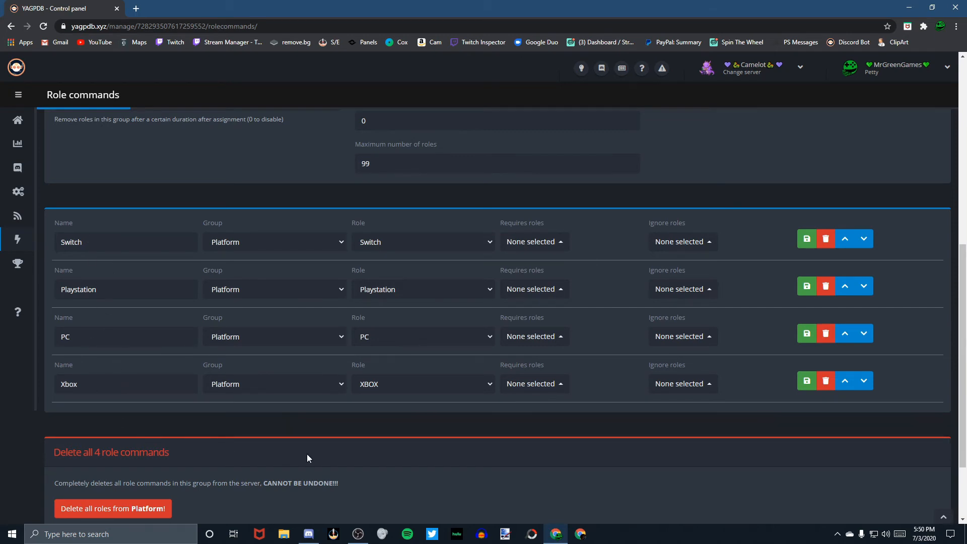
scroll(388, 427, up, 5)
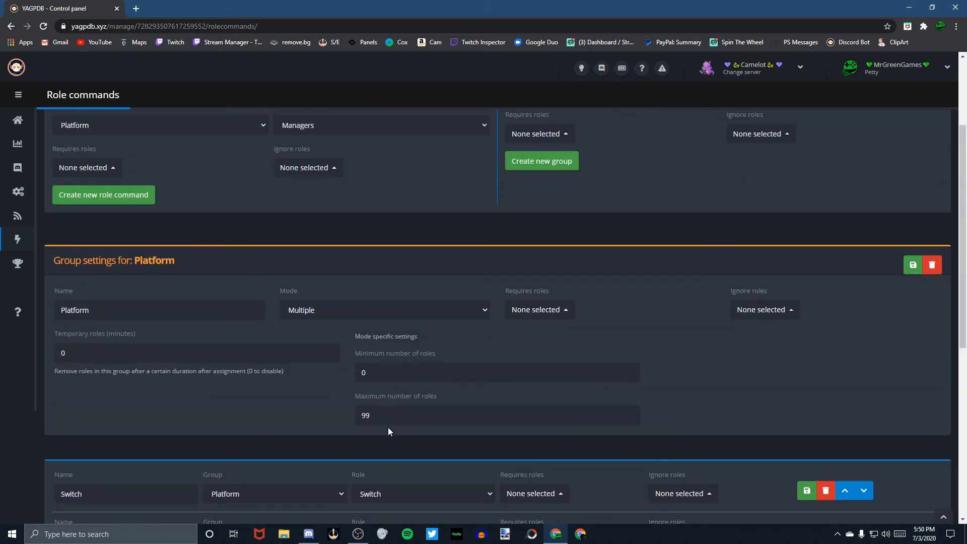
scroll(385, 425, down, 7)
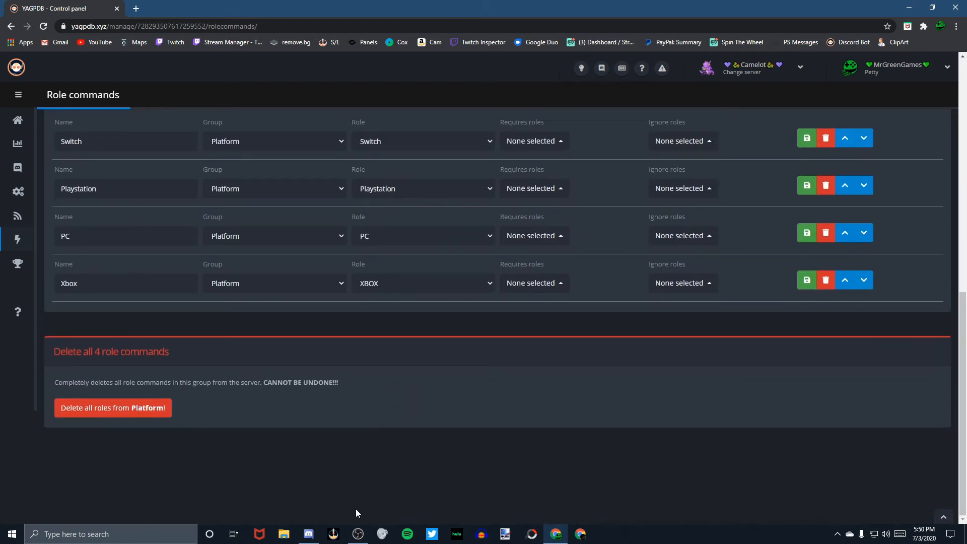
click(308, 534)
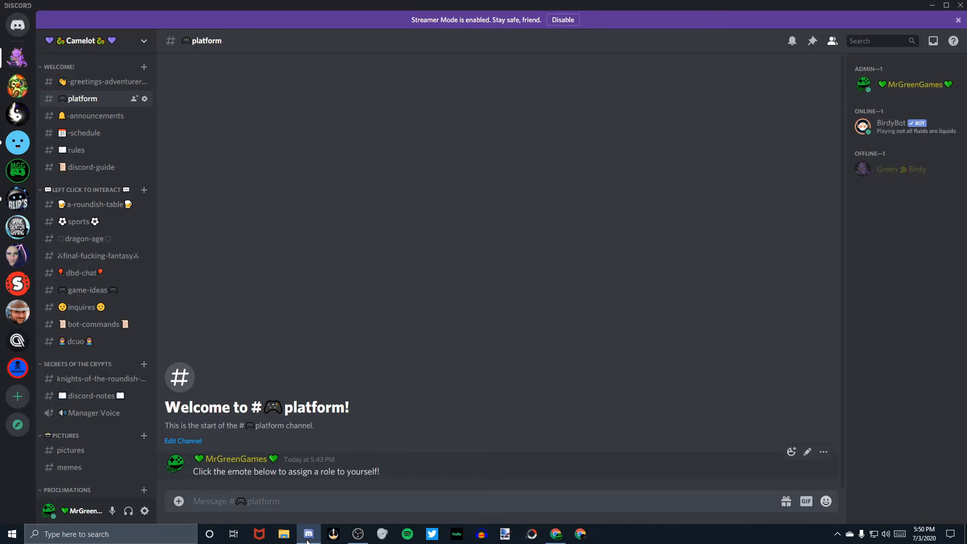
right_click(365, 501)
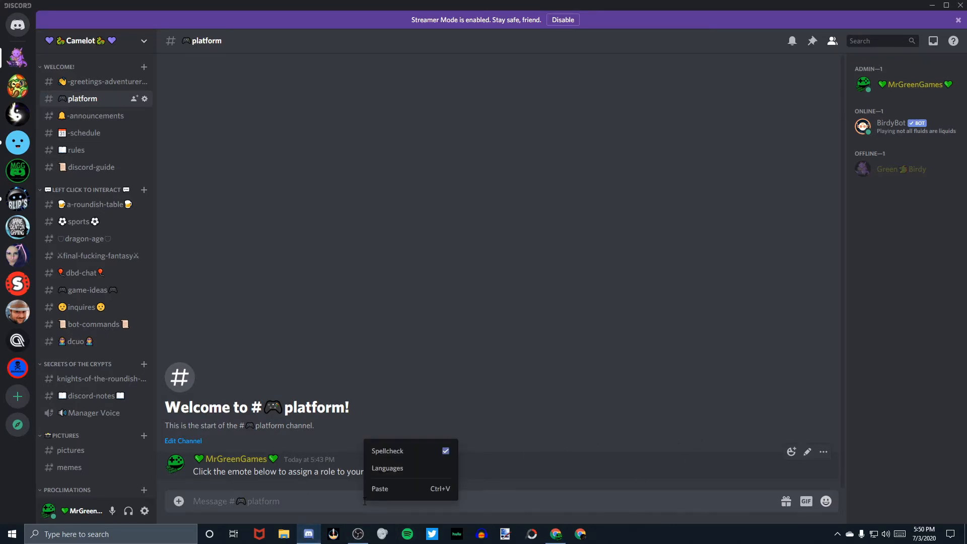
click(388, 489)
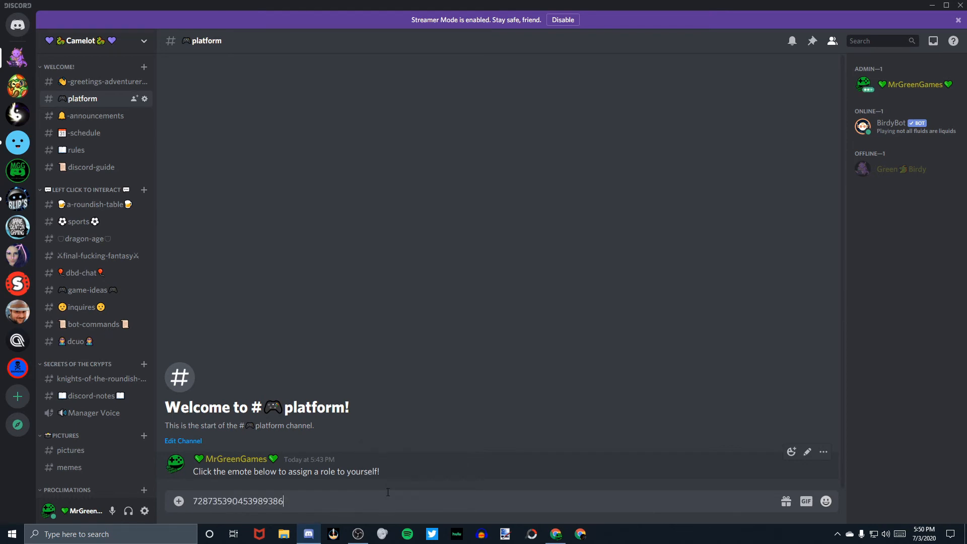
drag(388, 493, 115, 511)
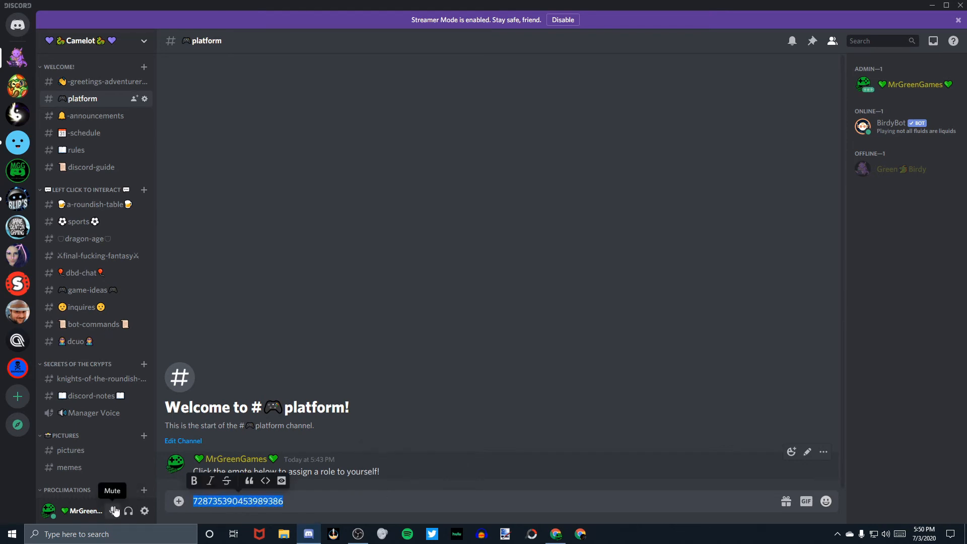
key(BackSpace)
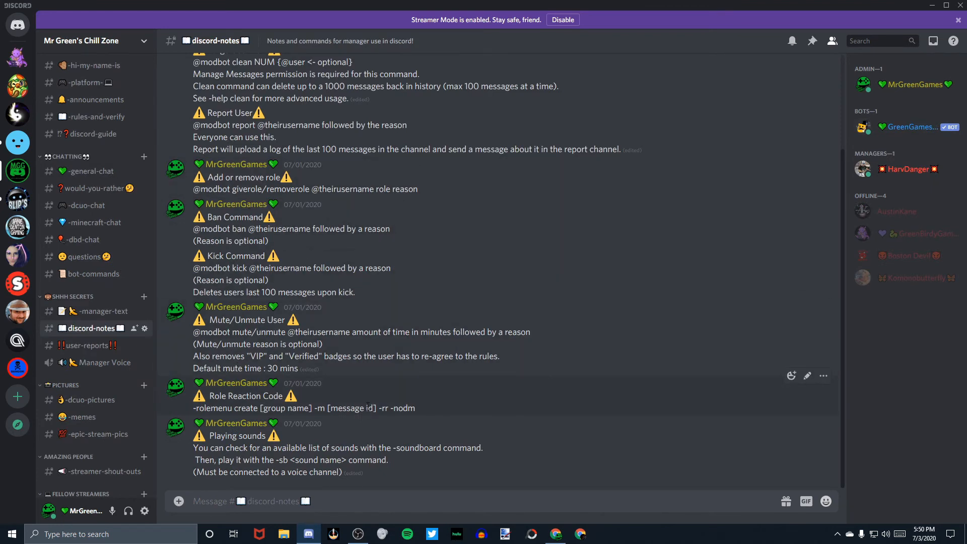
Copy the "-rolemenu create [group name] -m [message id] -rr -nodm" command from Mr Green's Chill Zone's discord-notes and paste it into Camelot's platform channel message draft
drag(422, 413, 220, 410)
right_click(220, 409)
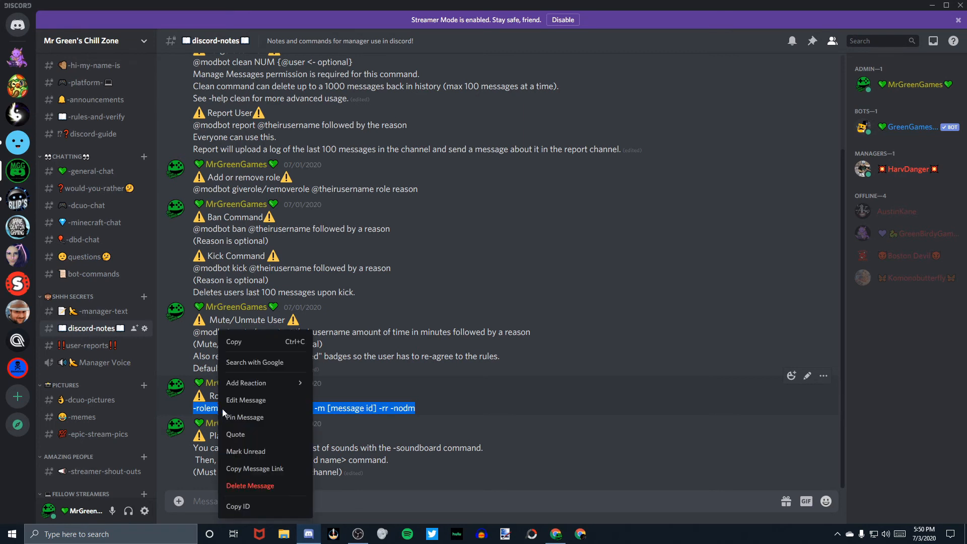
click(256, 339)
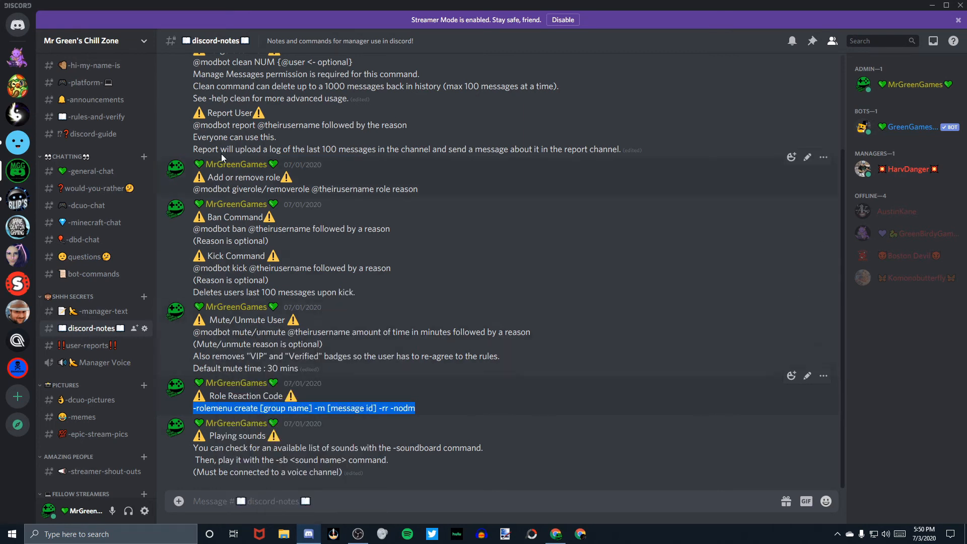
click(18, 57)
right_click(304, 486)
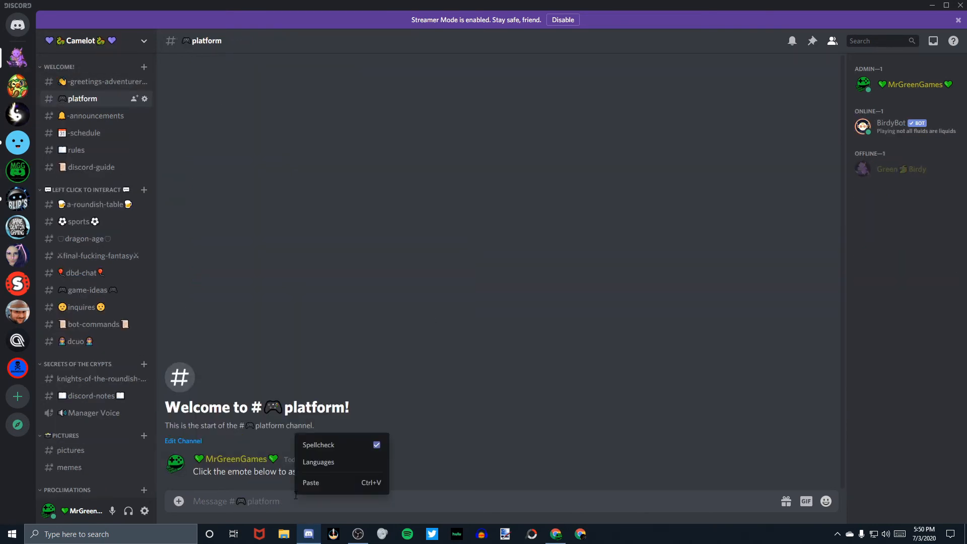
click(304, 485)
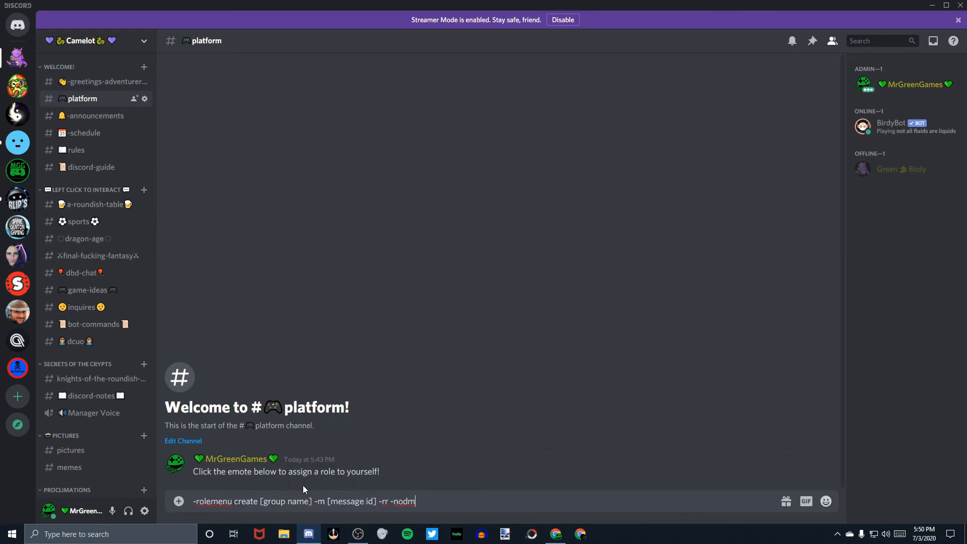
Replace the [group name] placeholder in the drafted command with Platform, checking it against the YAGPDB control panel
click(260, 502)
drag(260, 502, 313, 512)
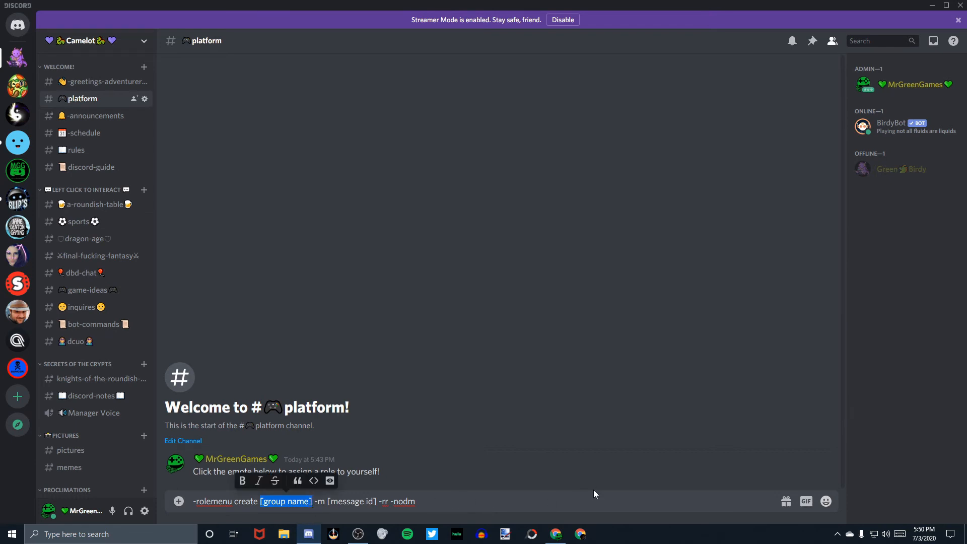
key(BackSpace)
text(P)
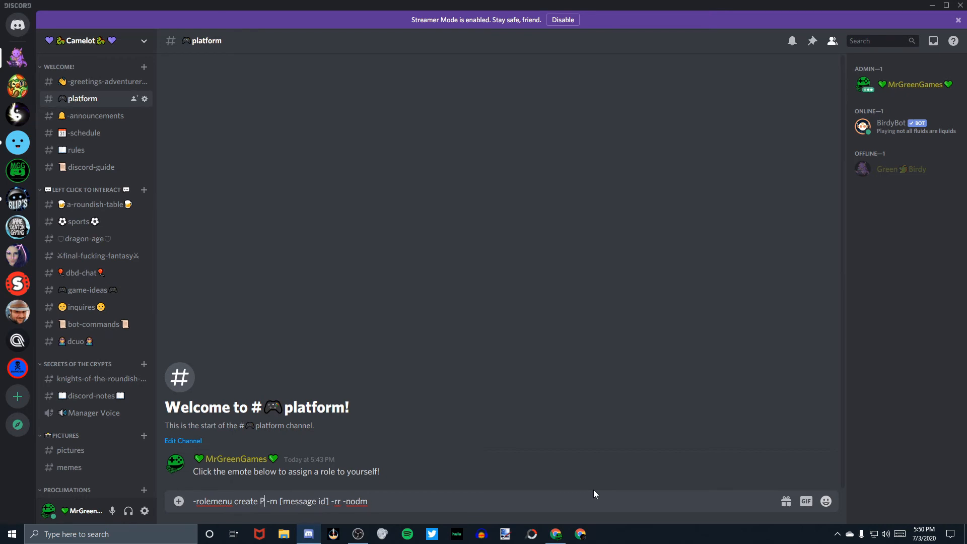
text(lat)
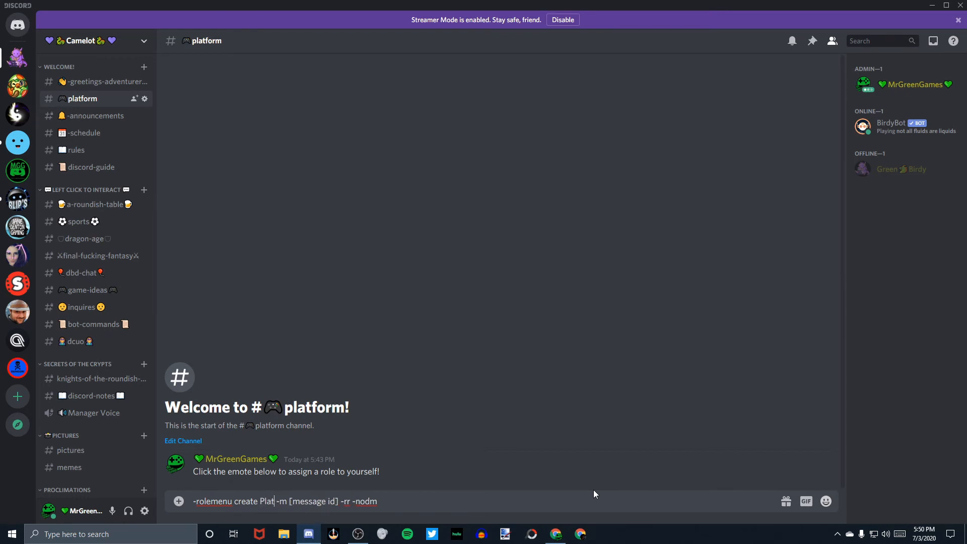
text(form)
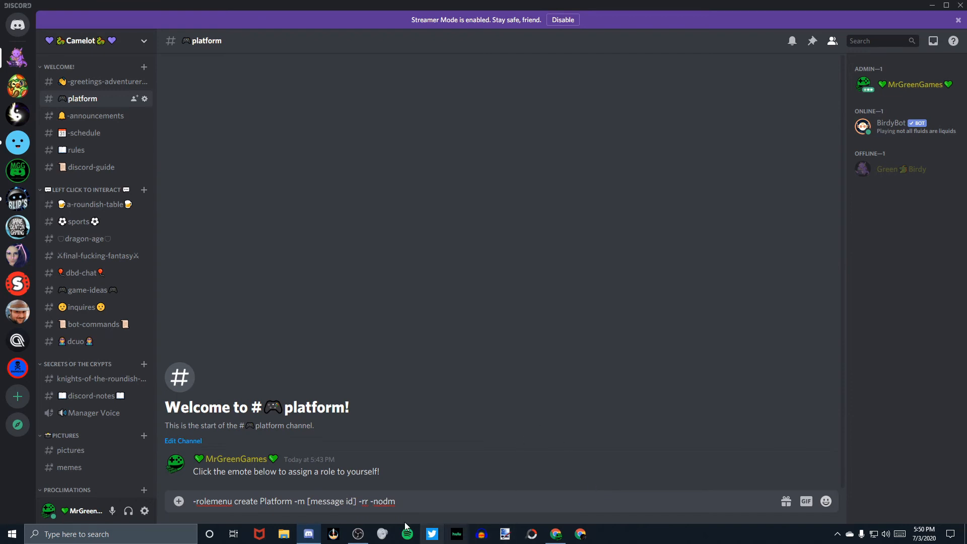
click(556, 534)
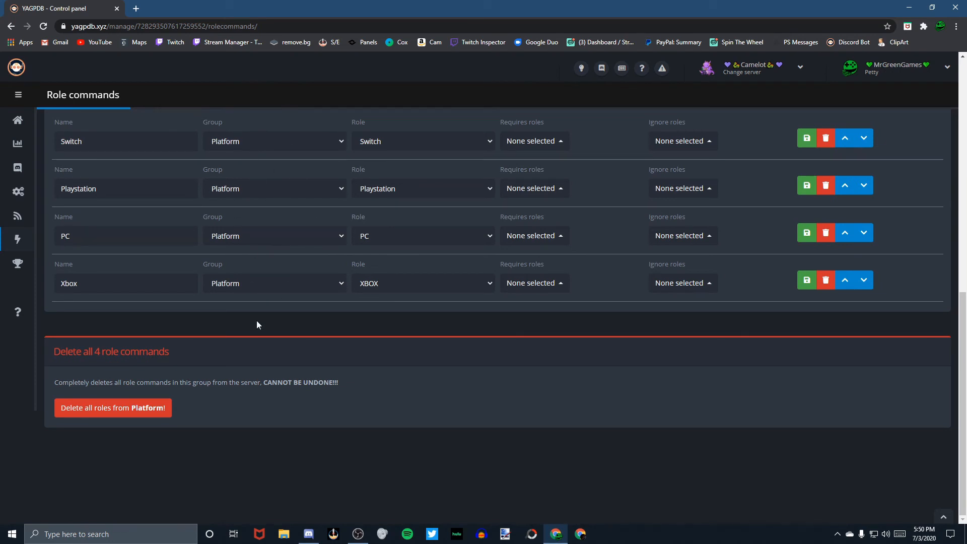
click(315, 533)
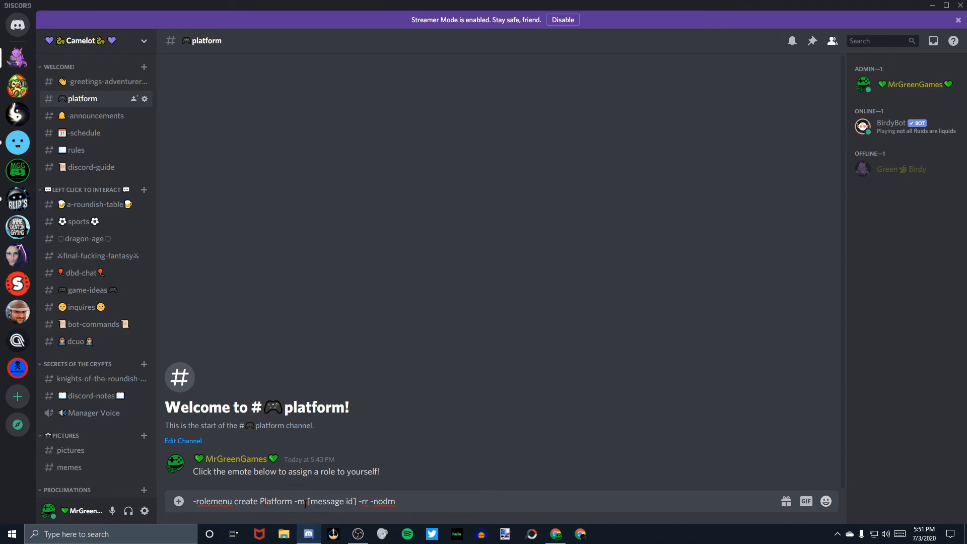
Replace the [message id] placeholder with the copied ID of the "Click the emote below to assign a role to yourself!" message
drag(308, 504, 318, 506)
drag(332, 508, 358, 510)
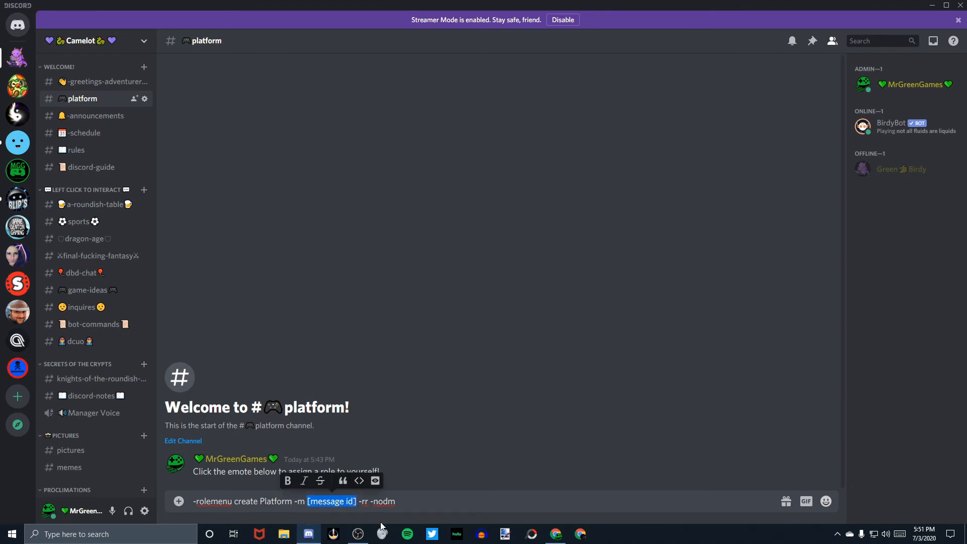
key(BackSpace)
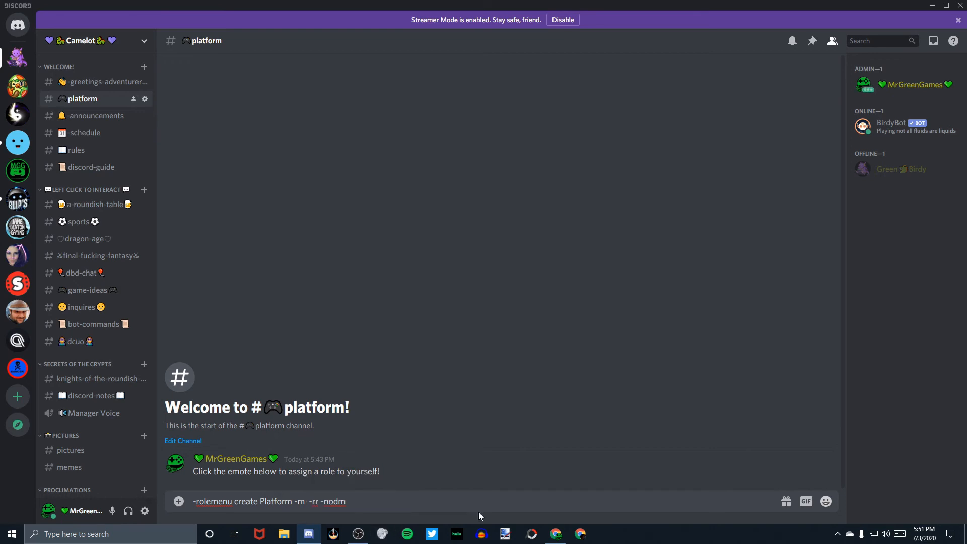
right_click(425, 475)
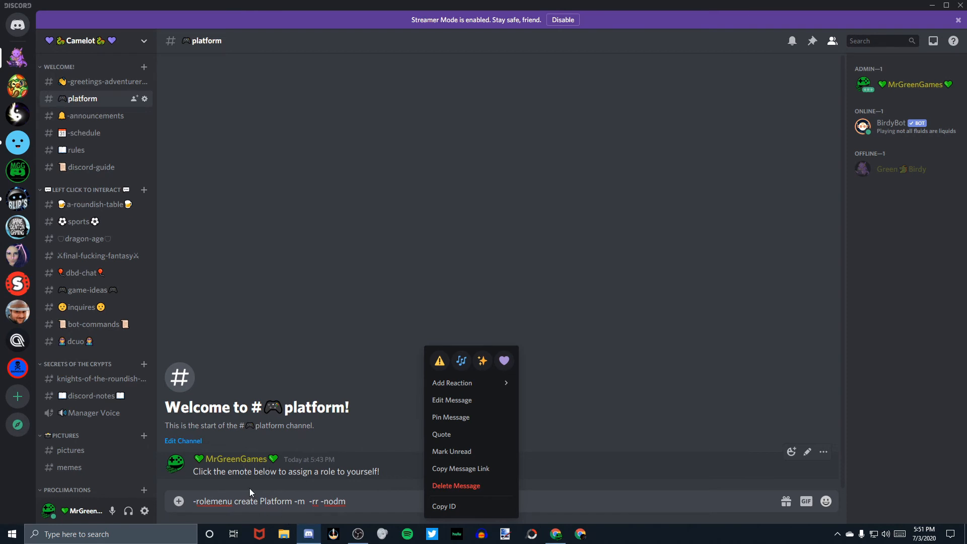
click(470, 508)
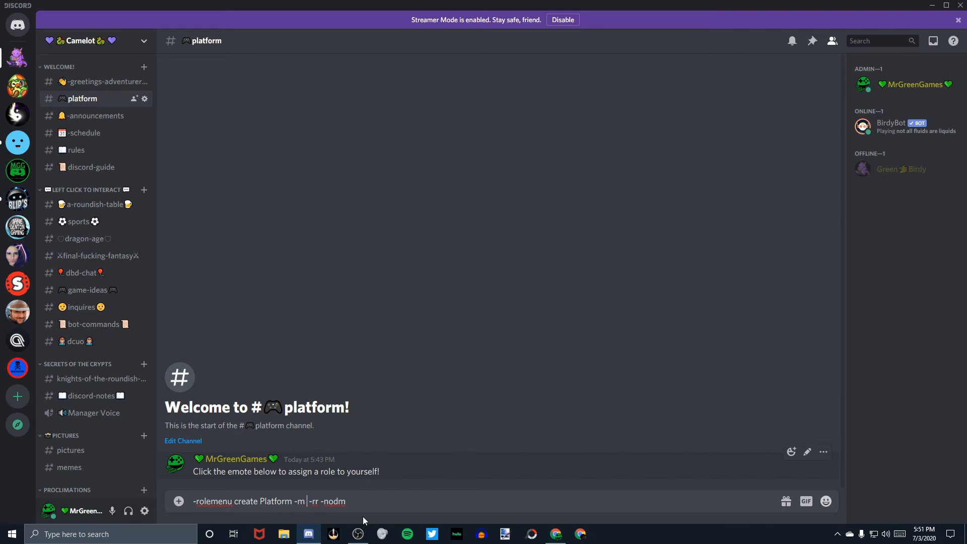
key(ctrl+v)
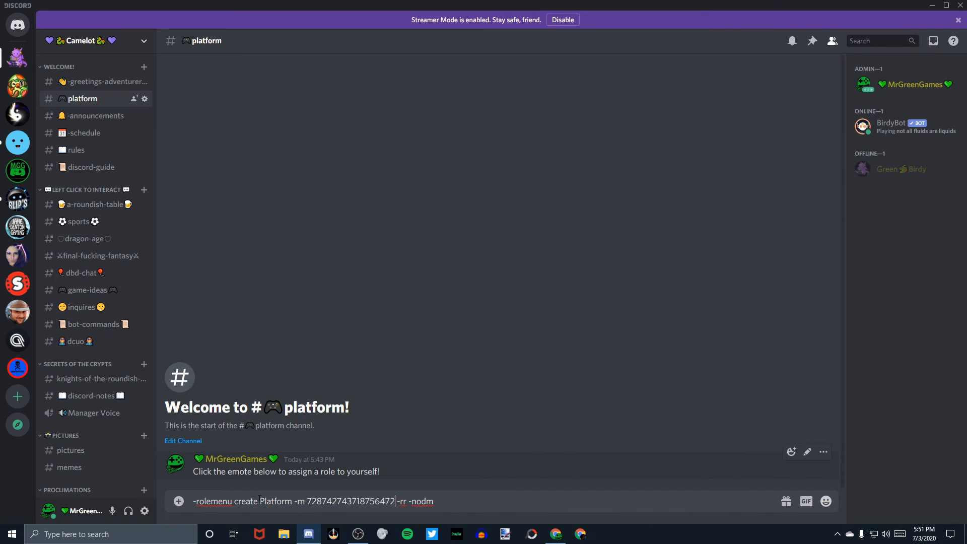
Check the group name and message ID in the drafted rolemenu command and send it in the platform channel
drag(259, 506, 293, 507)
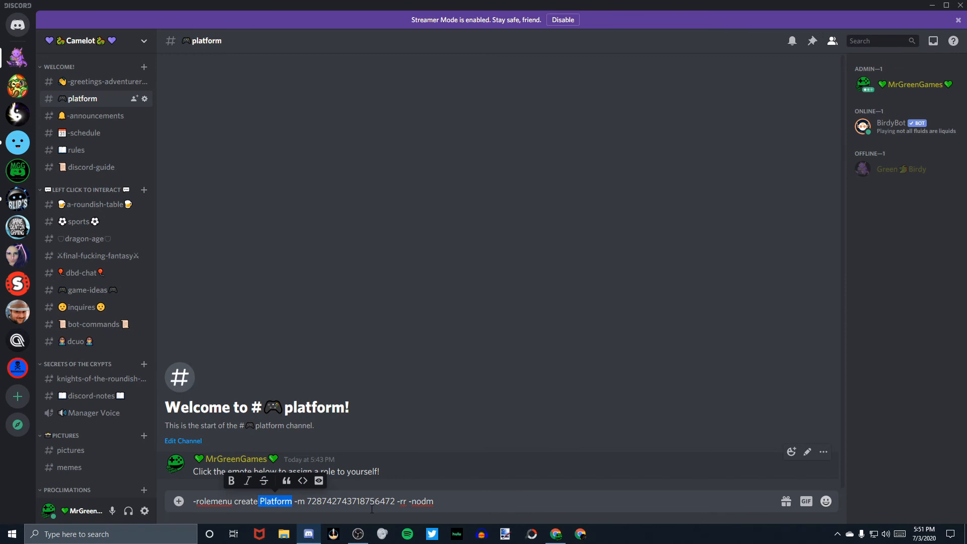
drag(307, 503, 395, 503)
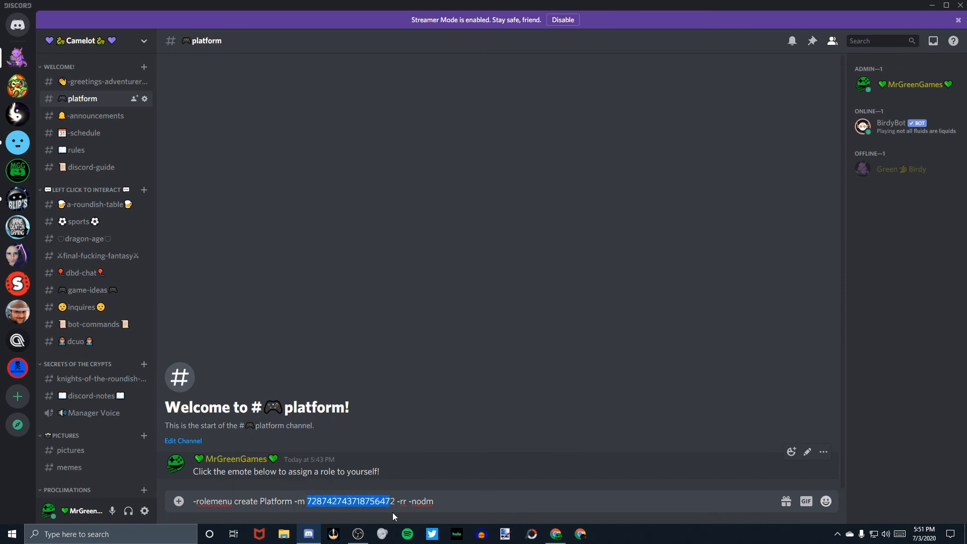
click(459, 501)
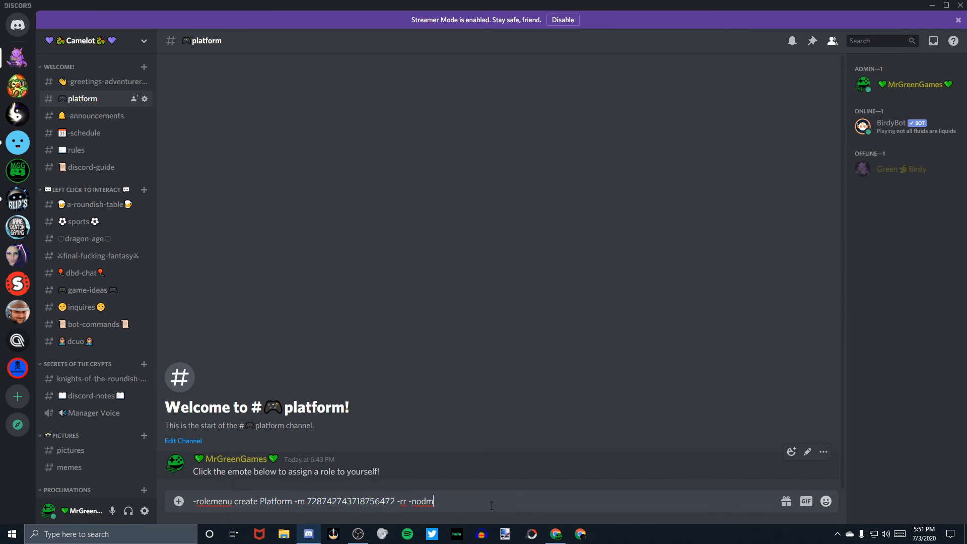
key(Return)
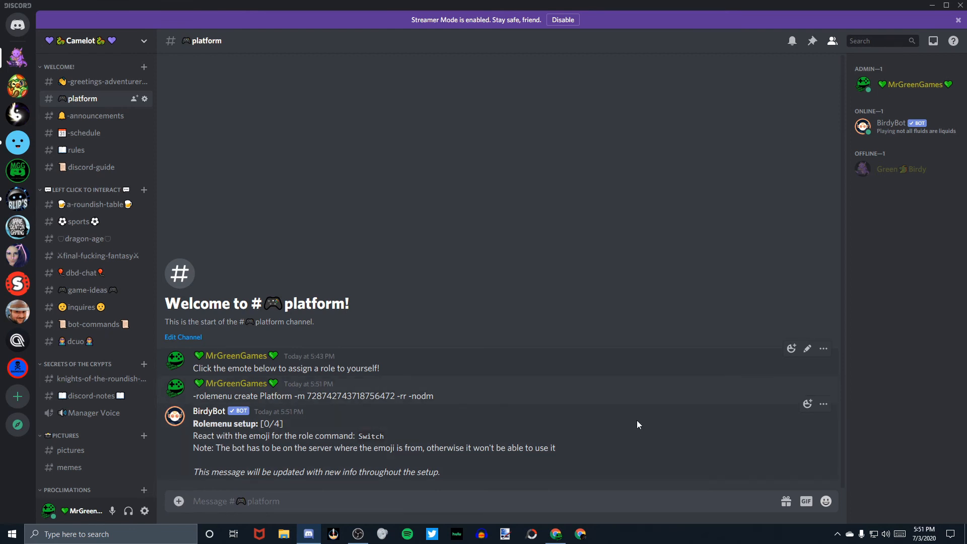
React to BirdyBot's setup message with Camelot's :1833_Switch: emoji for the Switch command and :7462_PlayStation_Logo: for the Playstation command
click(808, 404)
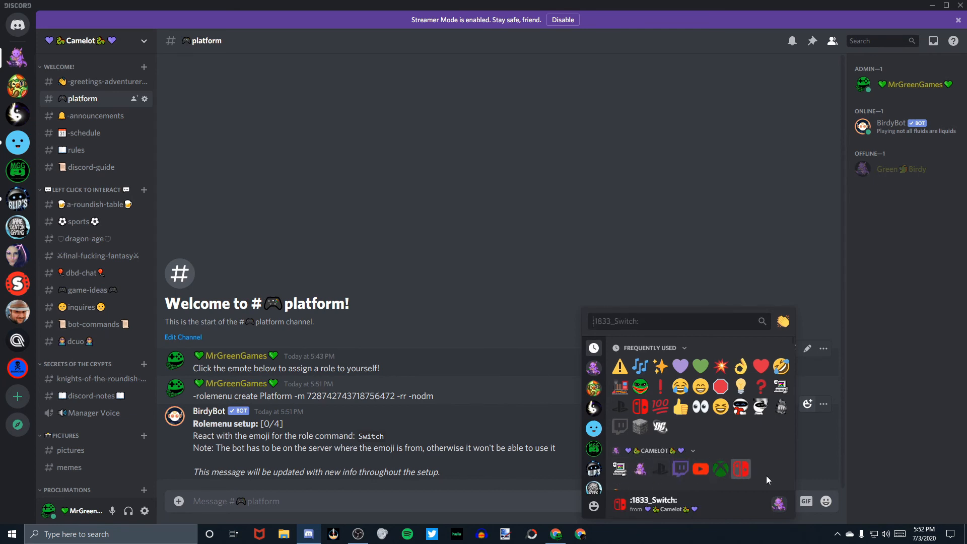
scroll(662, 471, down, 3)
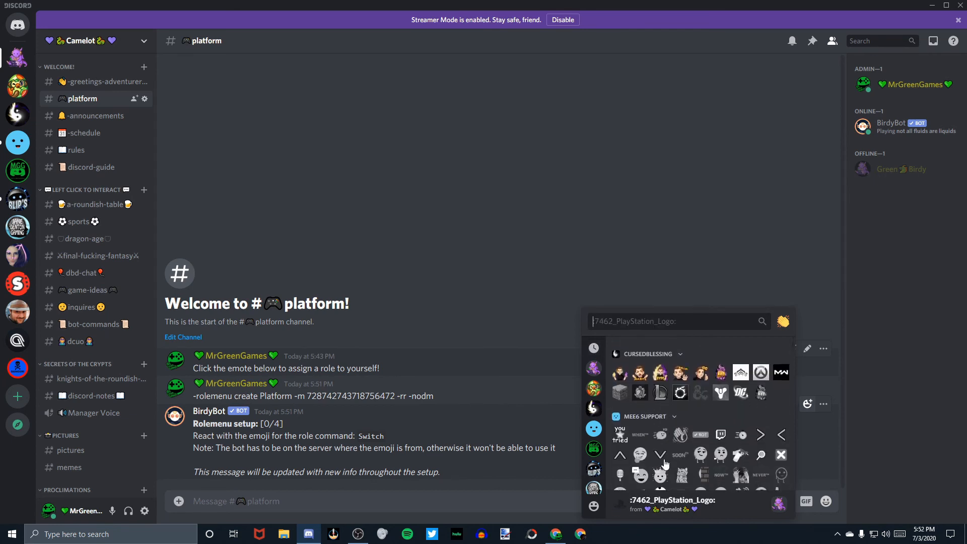
scroll(665, 464, up, 3)
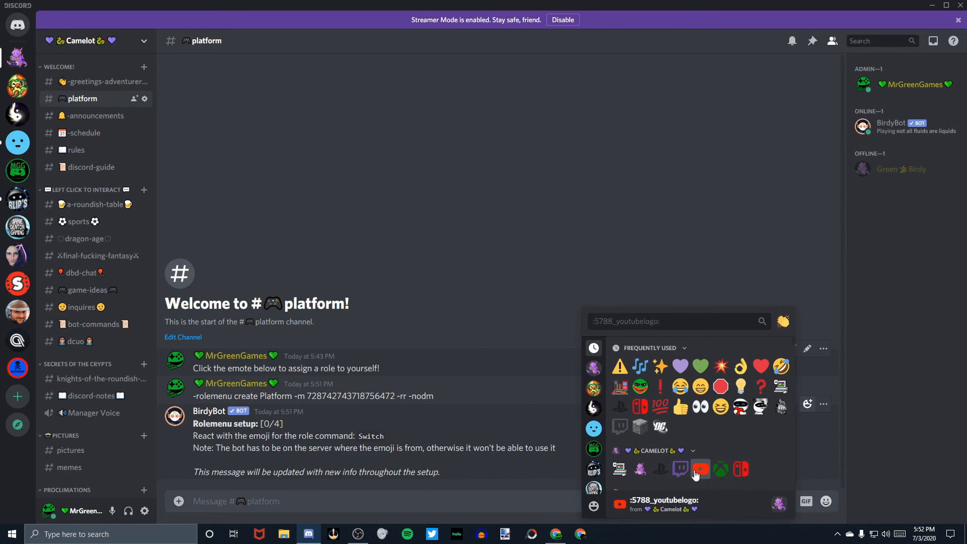
click(739, 470)
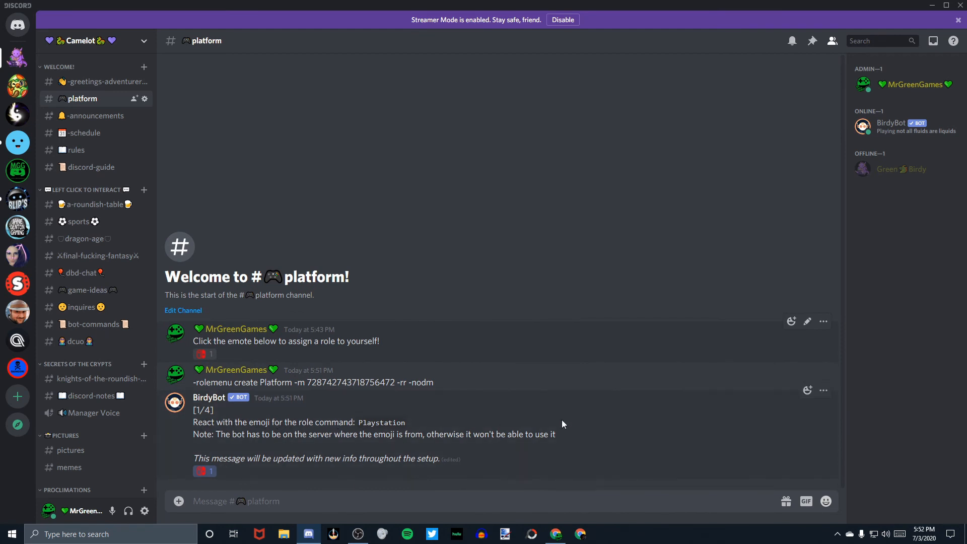
click(808, 390)
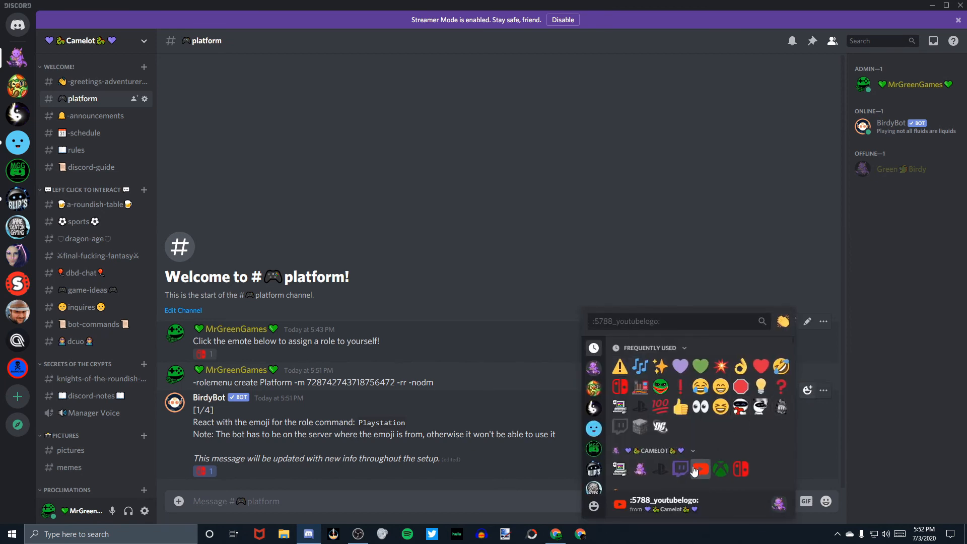
click(661, 470)
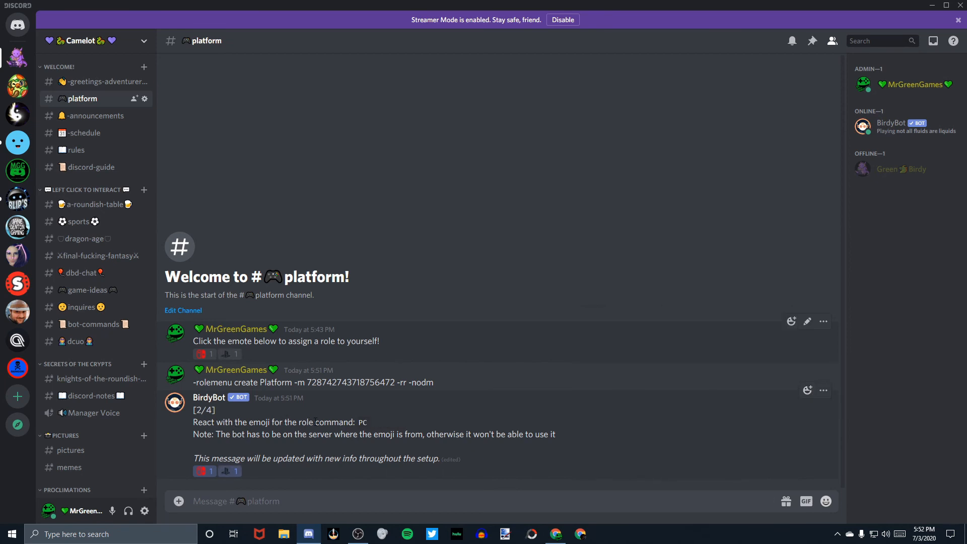
React to BirdyBot's setup message with Camelot's :pc: emoji for the PC command and the green Xbox logo emoji for the Xbox command
click(803, 396)
click(615, 473)
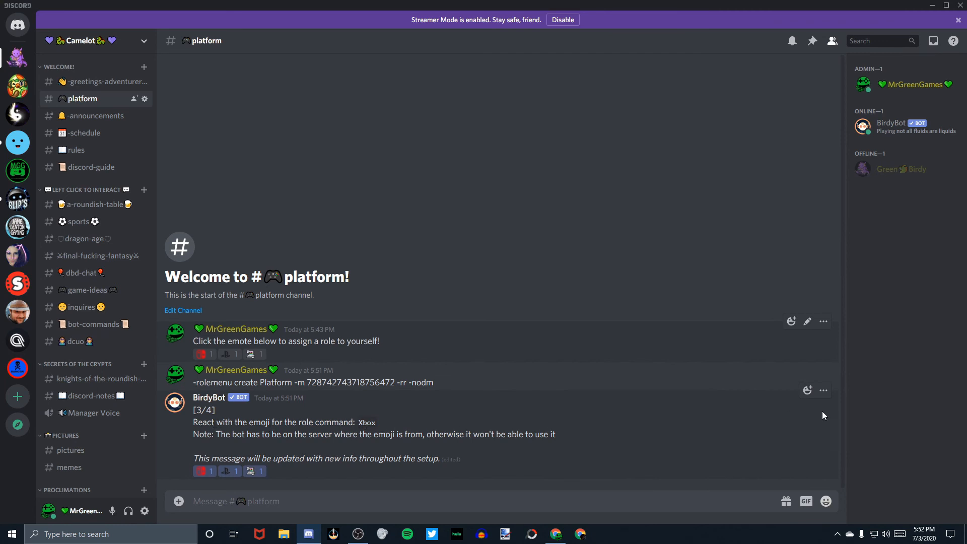
click(808, 390)
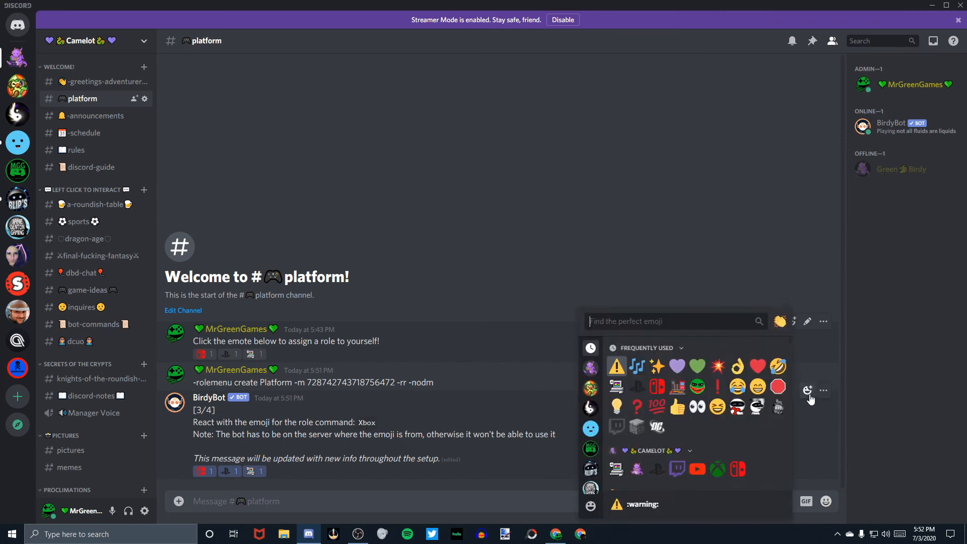
click(721, 471)
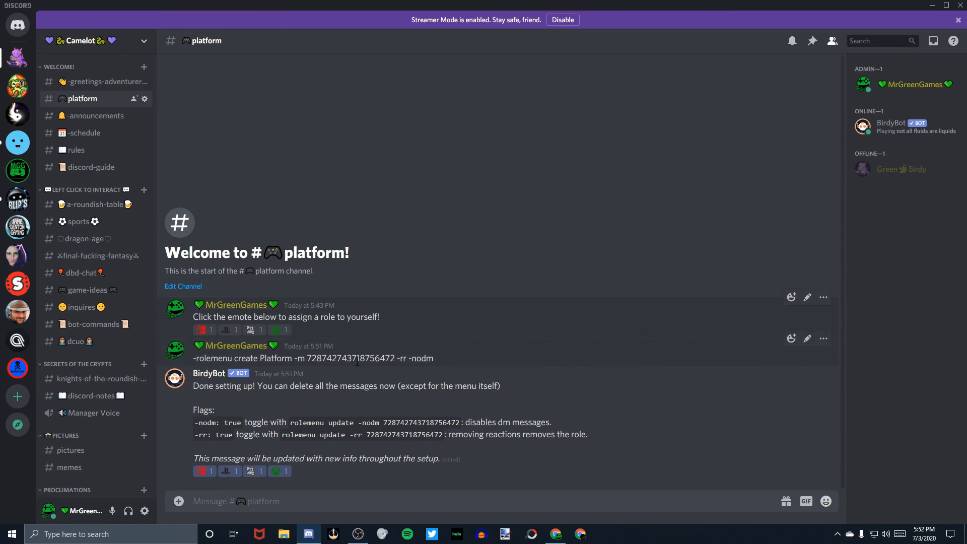
Delete the "-rolemenu create Platform" command message and BirdyBot's setup message from the platform channel, keeping only the role menu message
right_click(454, 350)
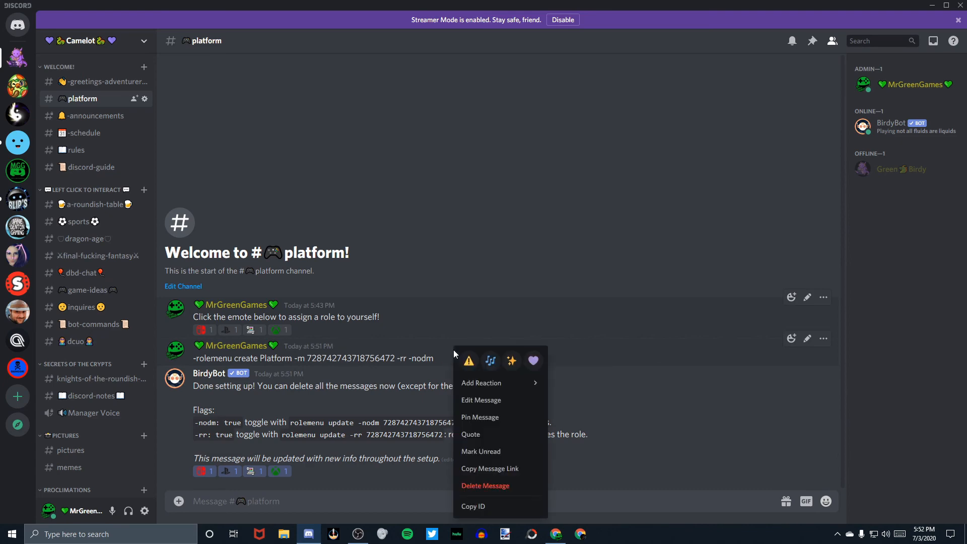
click(495, 487)
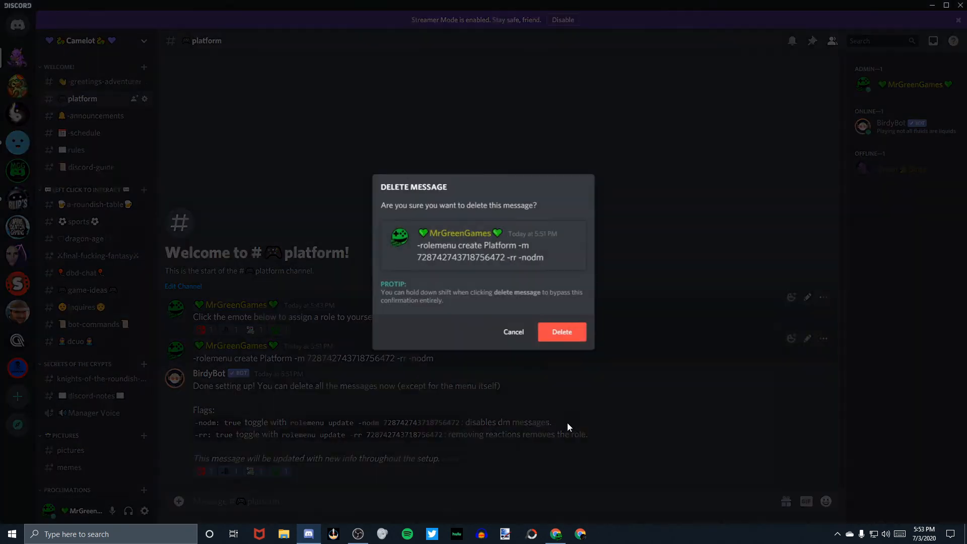
click(548, 332)
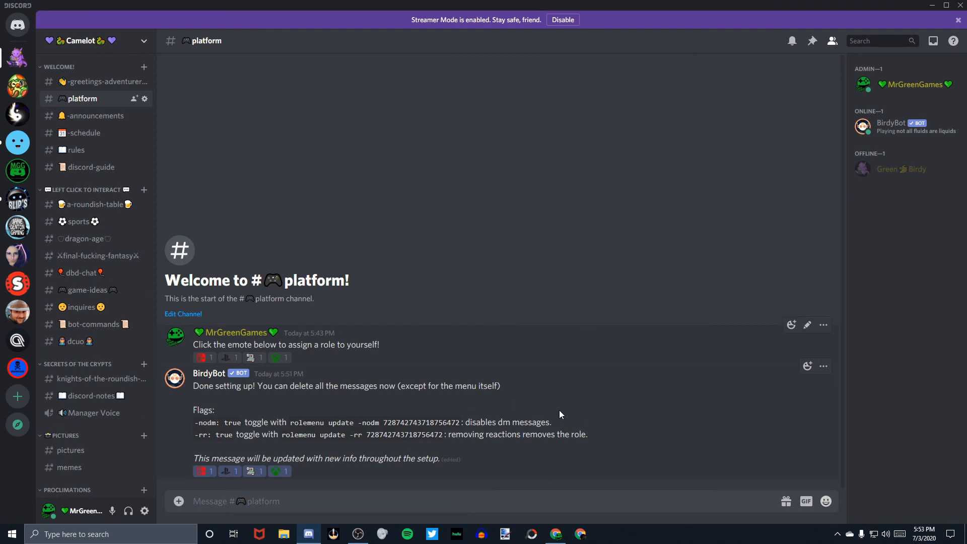
right_click(573, 413)
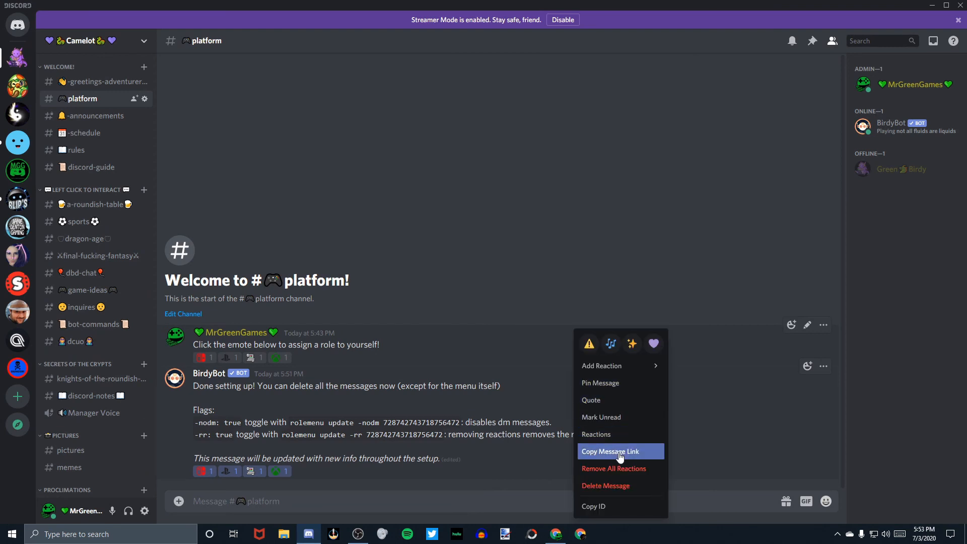
click(617, 485)
click(583, 406)
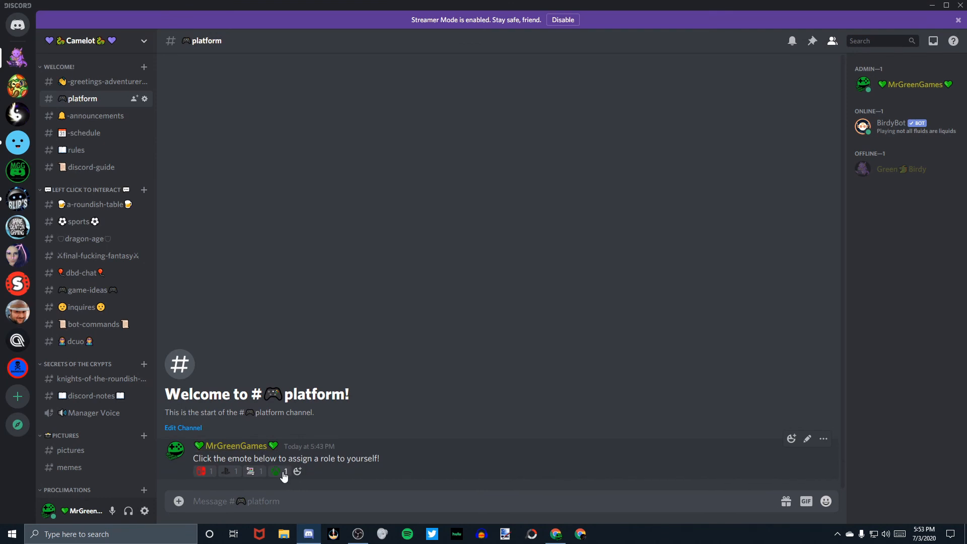
Remove the Switch, PC and Playstation roles from the admin's own account and check the remaining roles on the profile
click(918, 85)
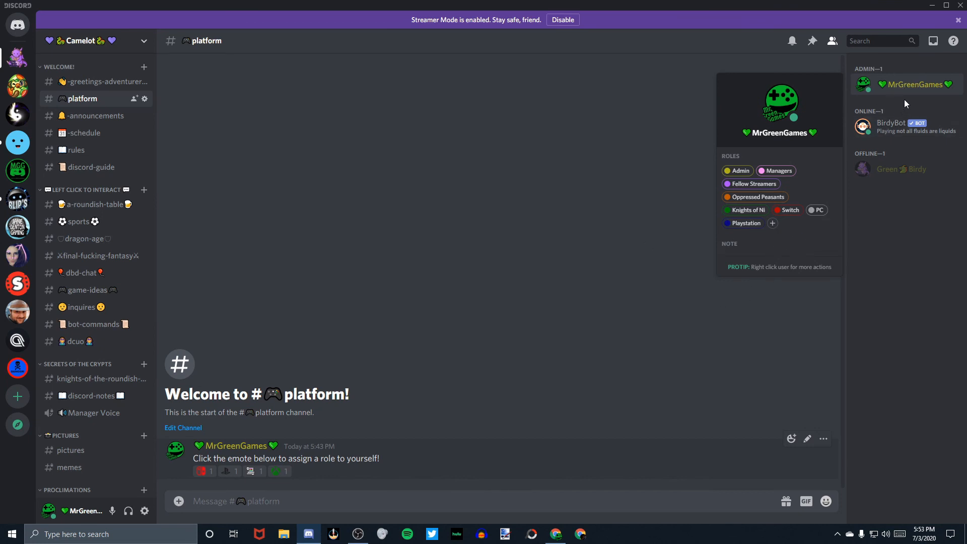
right_click(912, 88)
mouse_move(867, 193)
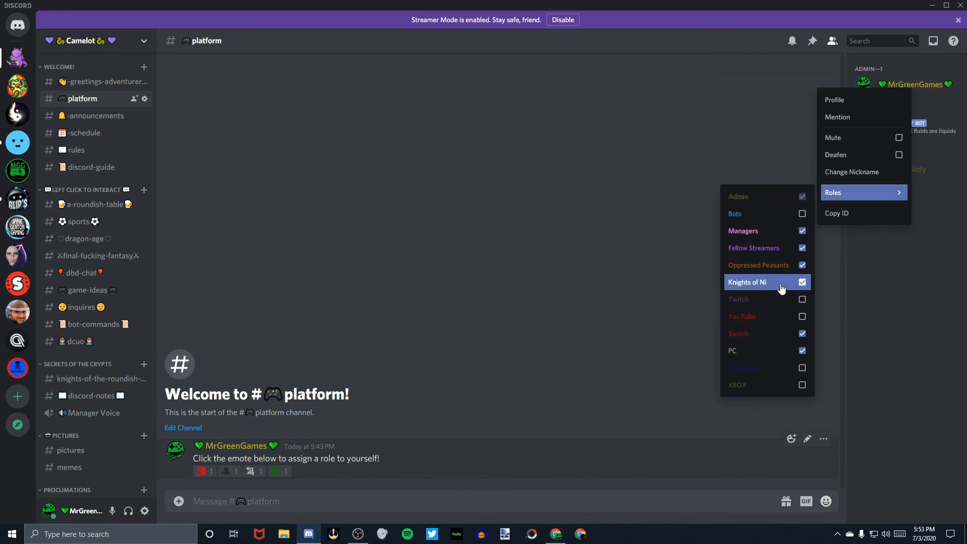
click(779, 351)
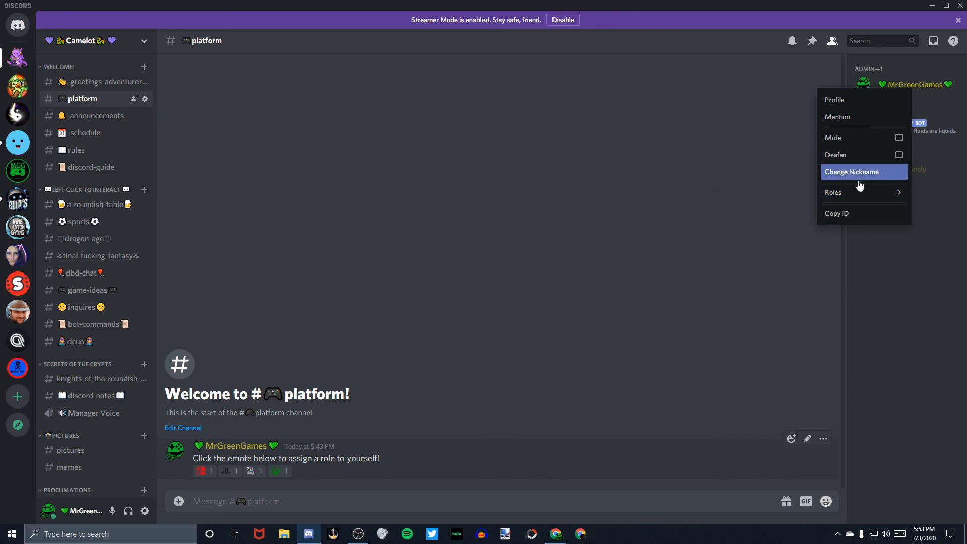
click(745, 111)
click(902, 84)
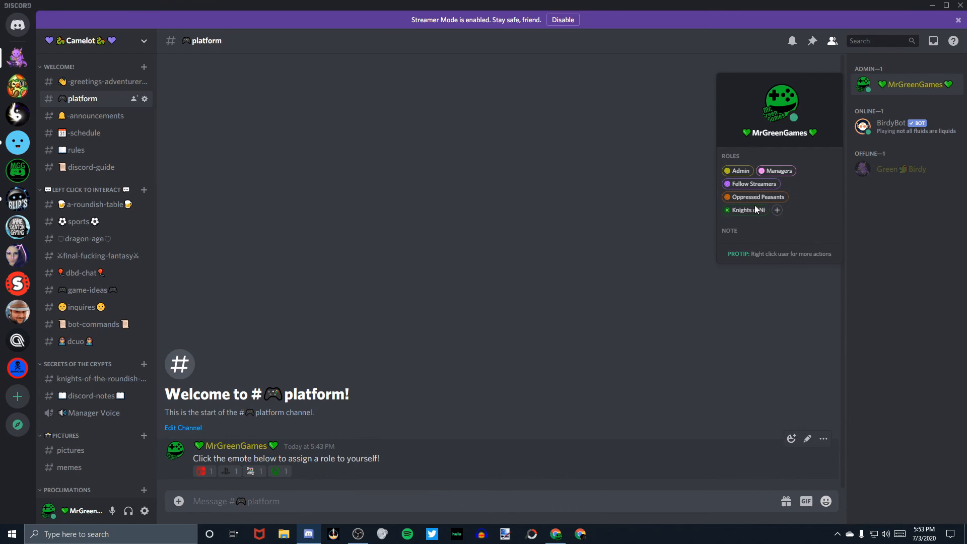
click(647, 236)
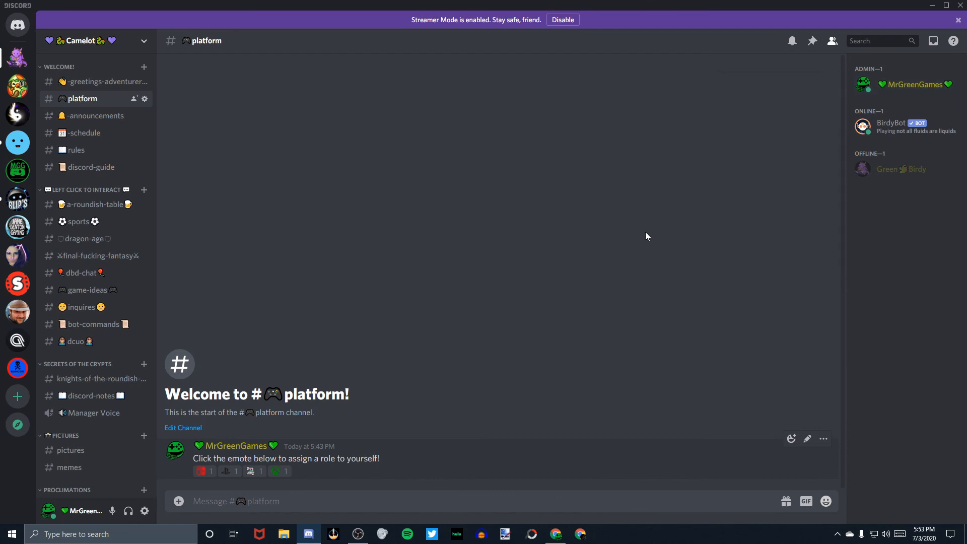
Test the role menu by reacting with the Xbox and PC emotes, checking the admin's profile roles after each reaction
click(276, 472)
click(917, 90)
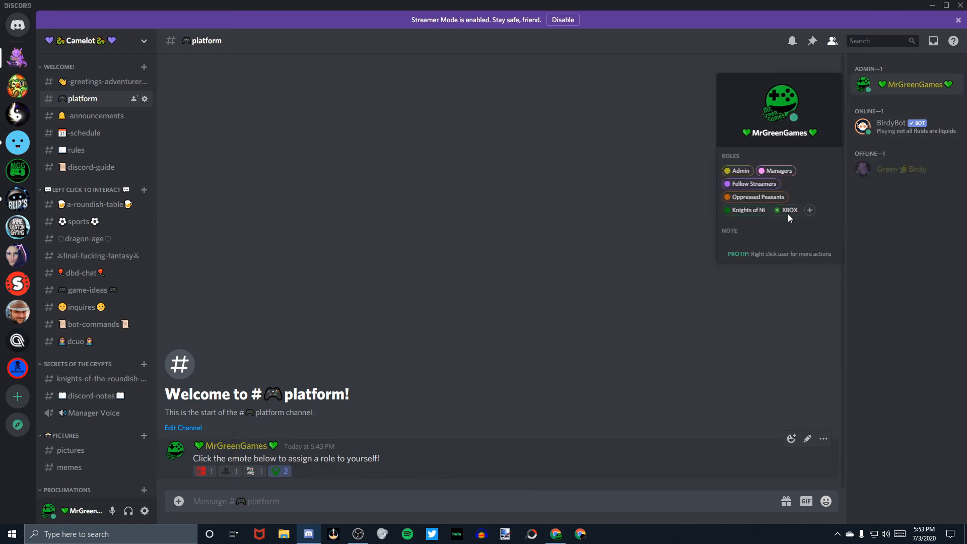
click(258, 473)
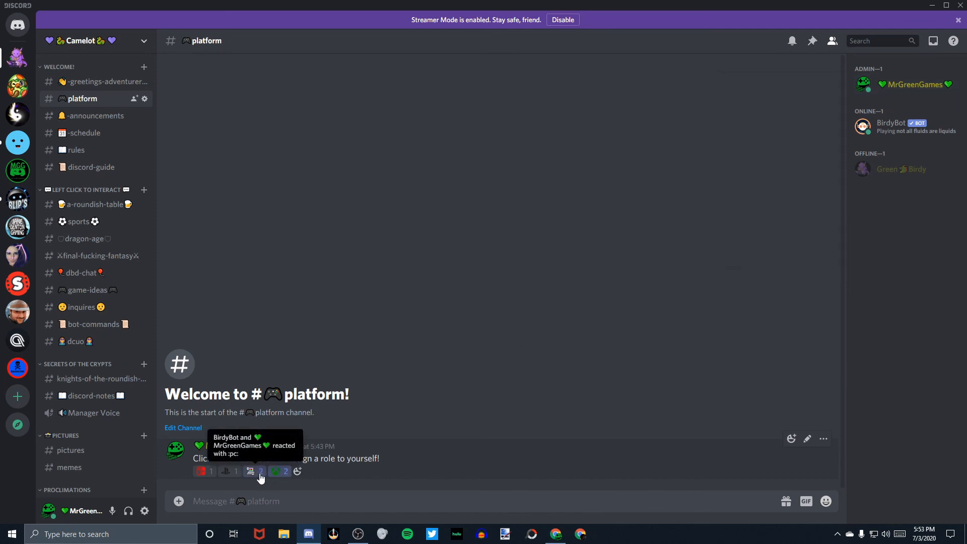
click(917, 91)
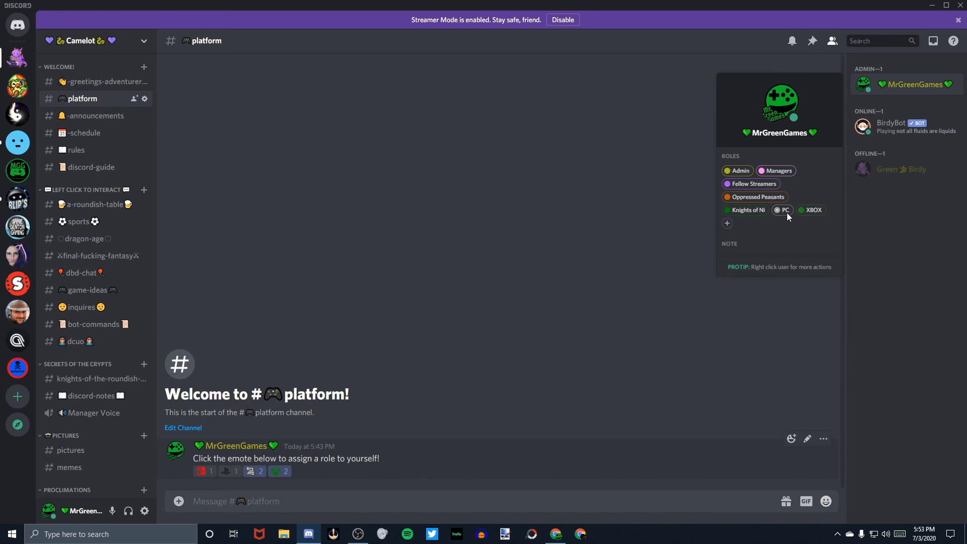
Test the PlayStation and Switch emotes on the role menu message, checking the admin's profile roles after each reaction
click(226, 472)
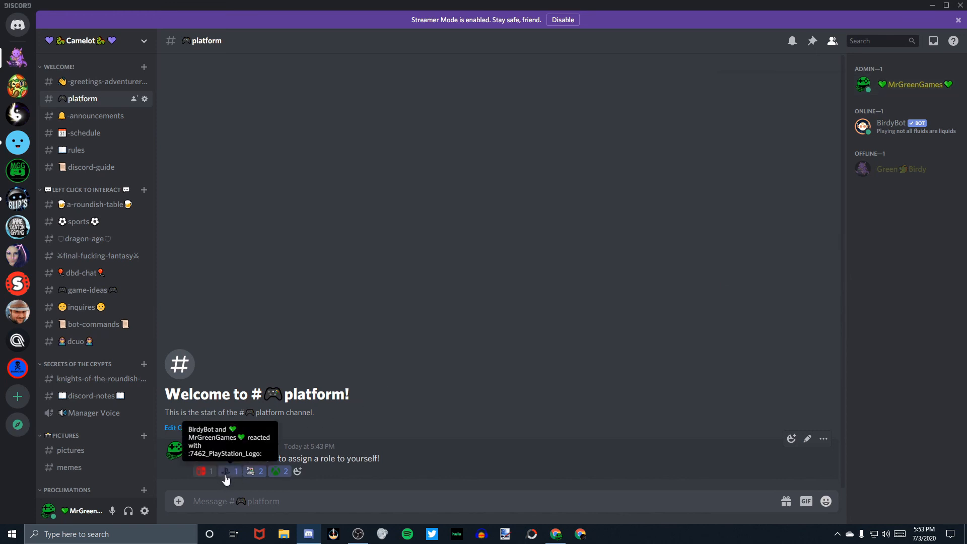
click(928, 92)
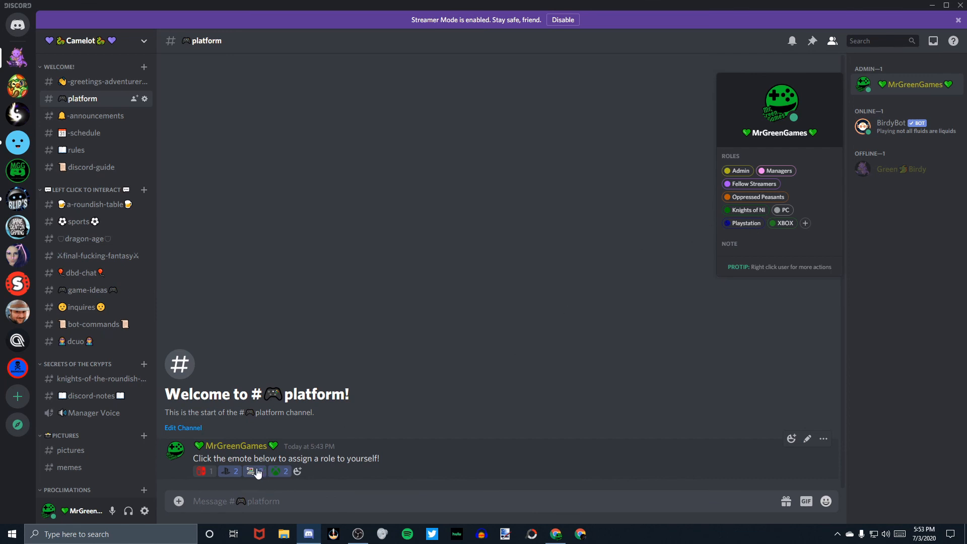
click(203, 471)
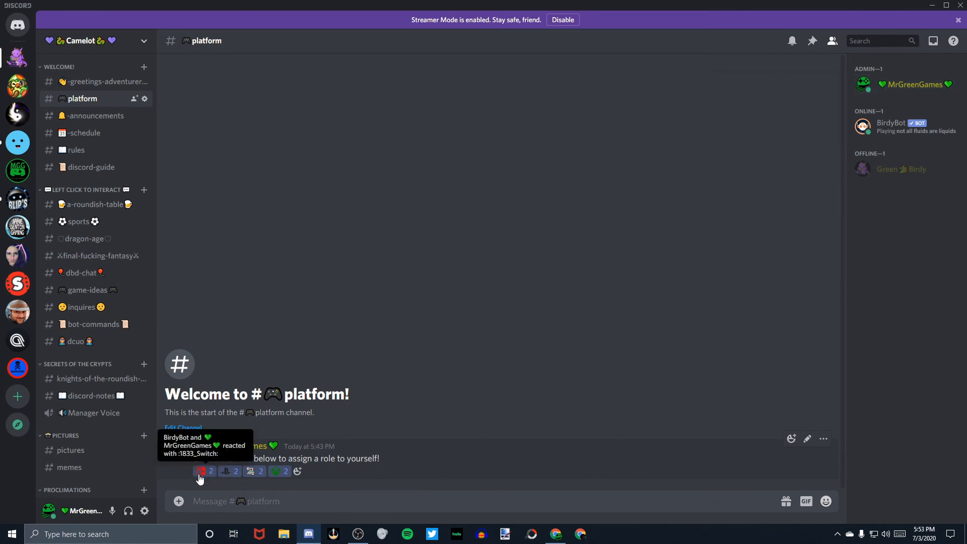
click(905, 91)
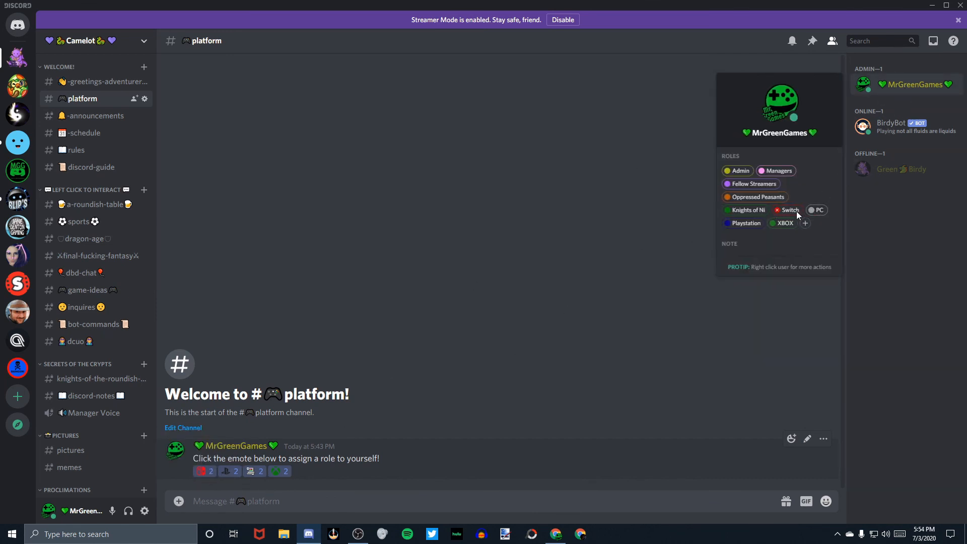
click(494, 190)
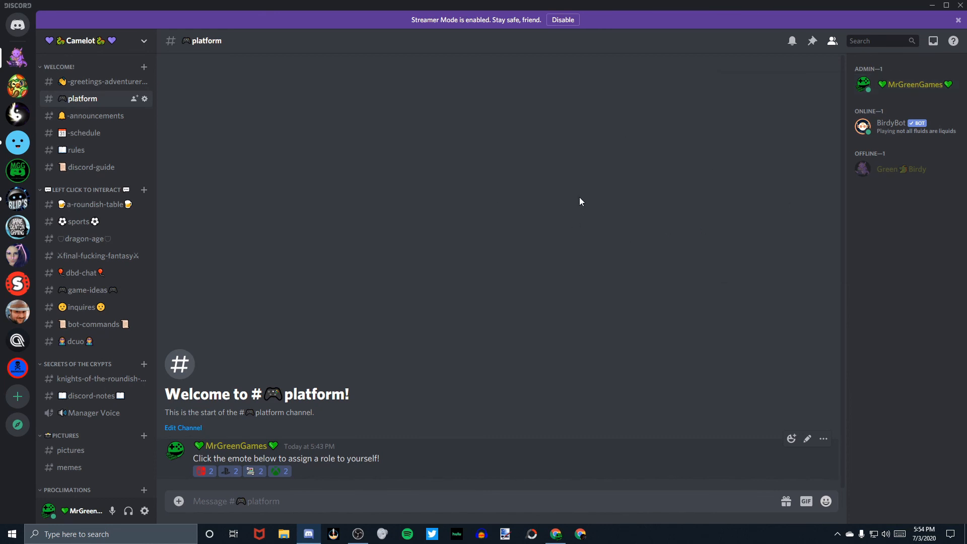